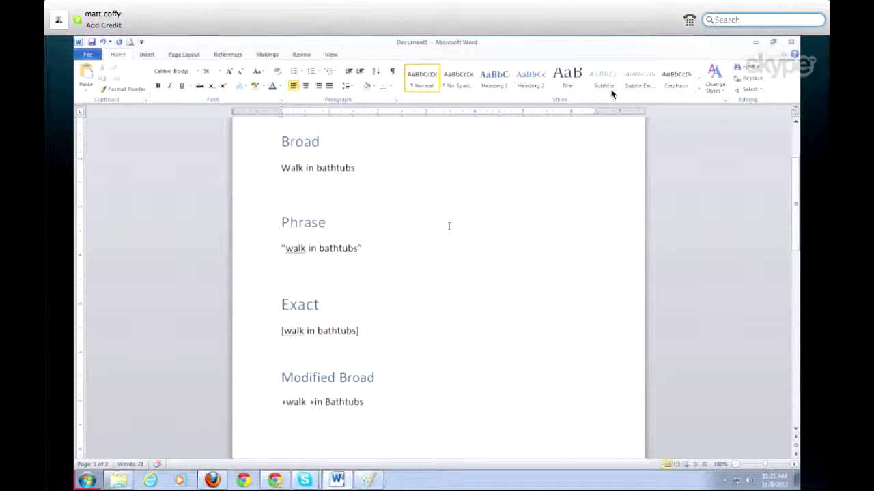
# Switch from the Word document to Chrome and open google.com in a new tab.
pyautogui.moveTo(794, 198)
pyautogui.mouseDown()
pyautogui.moveTo(796, 218)
pyautogui.moveTo(795, 182)
pyautogui.mouseUp()
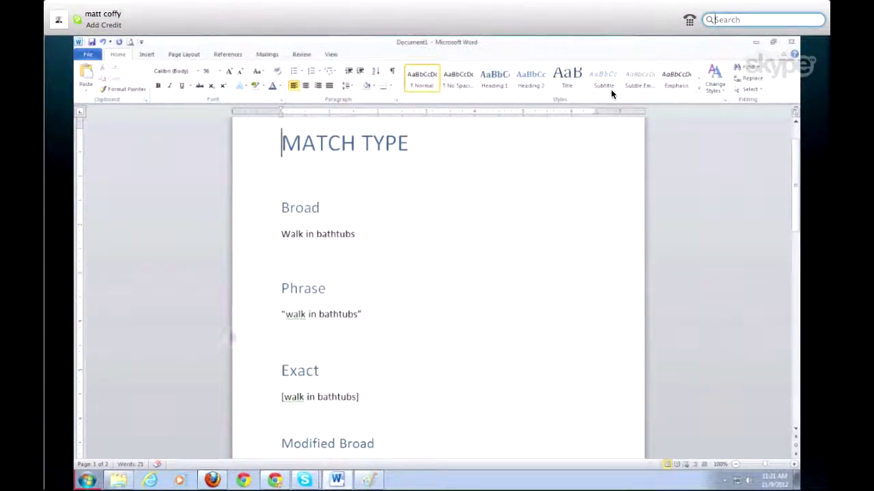
pyautogui.moveTo(212, 480)
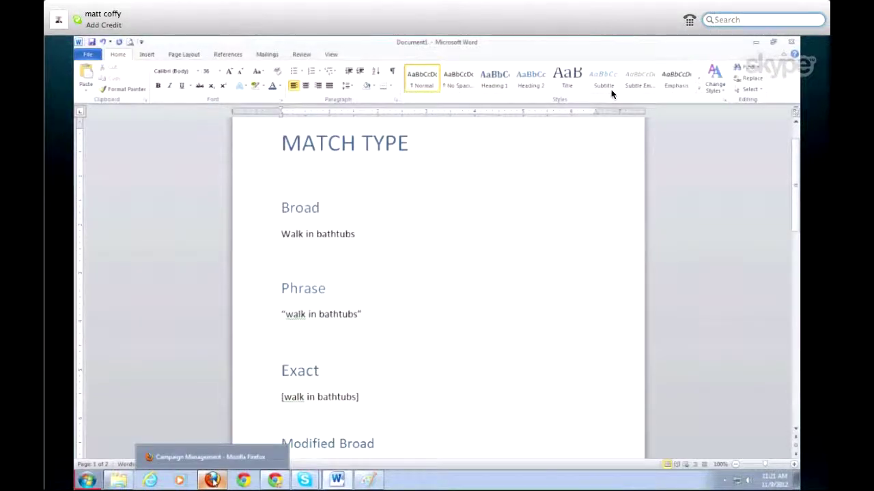
pyautogui.click(215, 479)
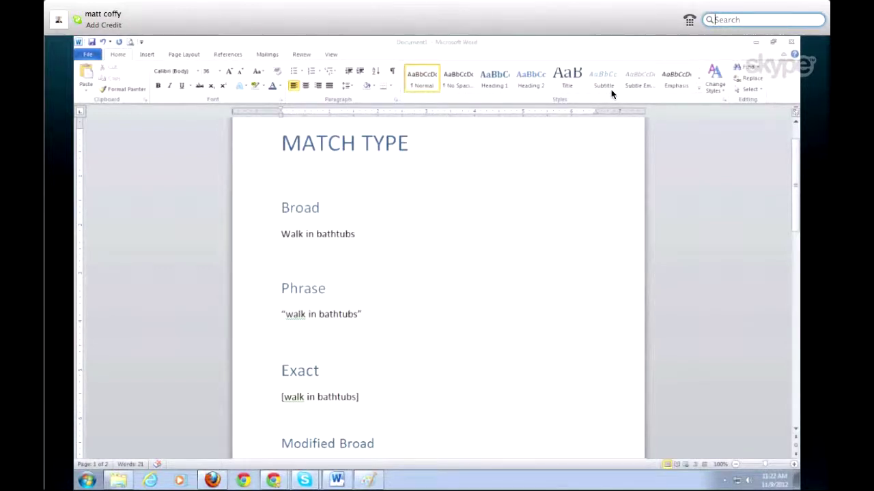
pyautogui.moveTo(273, 481)
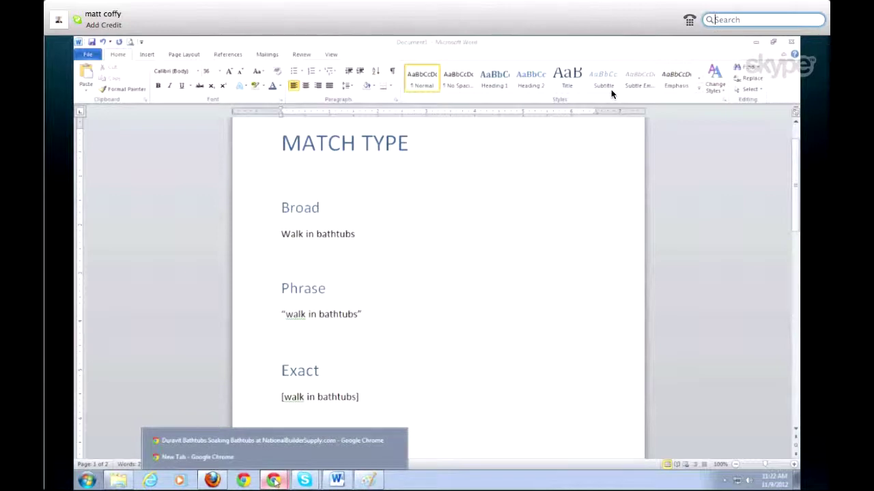
pyautogui.click(204, 440)
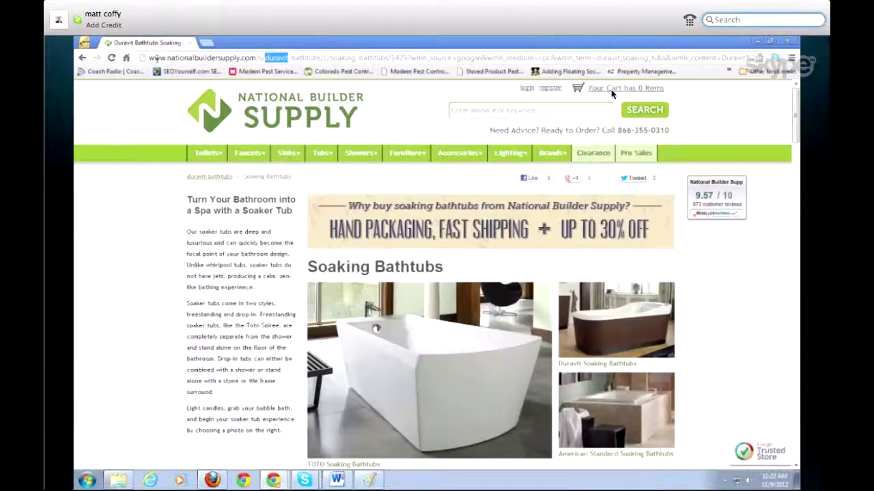
pyautogui.click(156, 57)
pyautogui.press('BackSpace')
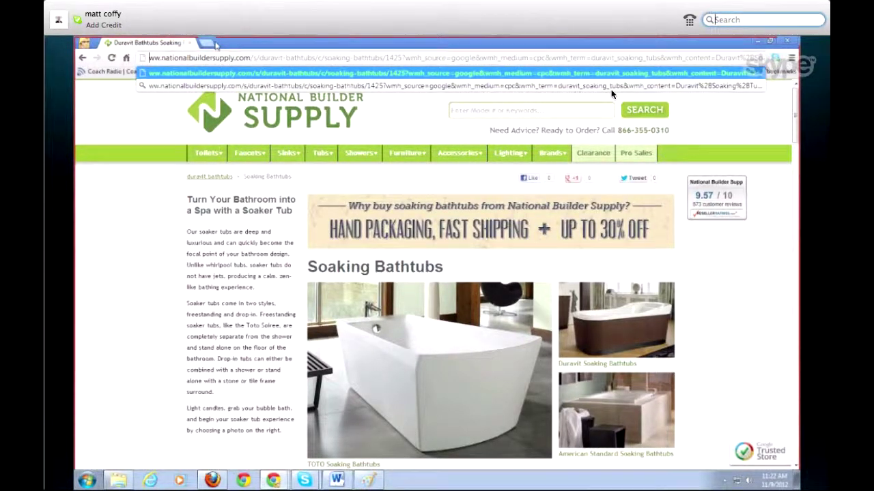
pyautogui.hotkey('ctrl', 't')
pyautogui.write('google.com')
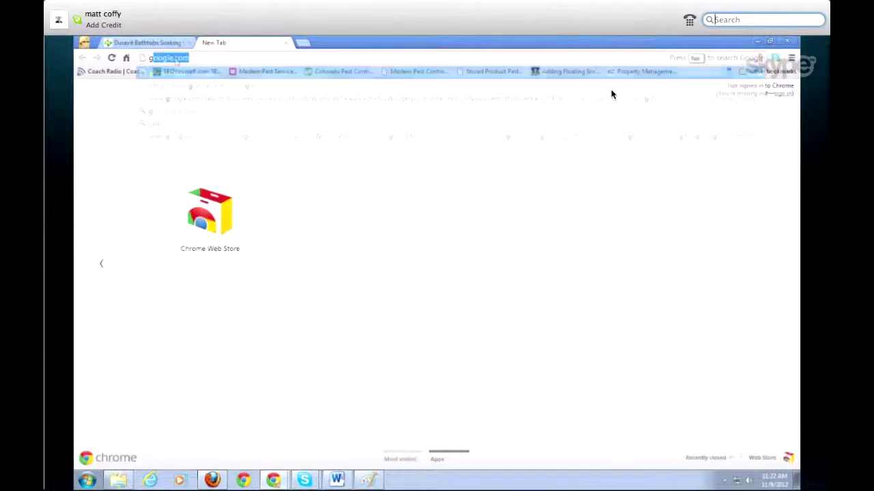
pyautogui.press('Return')
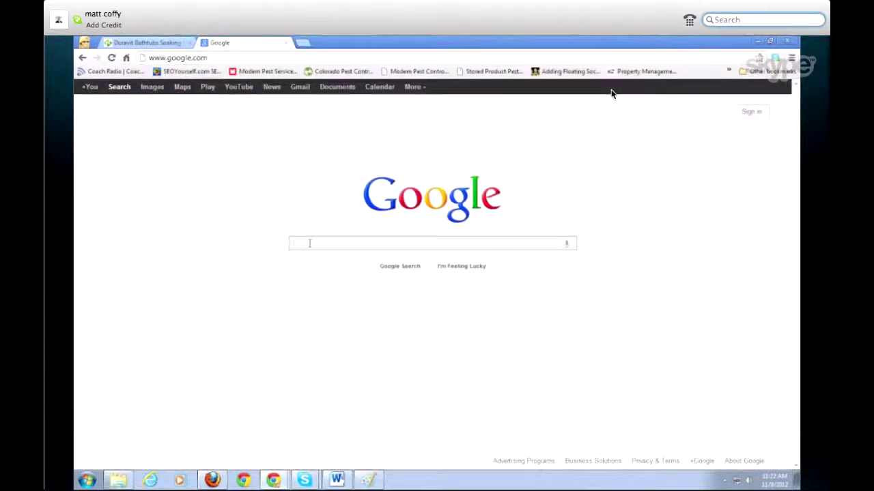
# Search Google for "walk in bathtub", and extend the query to the suggested "walk in bathtub lowes".
pyautogui.write('wal')
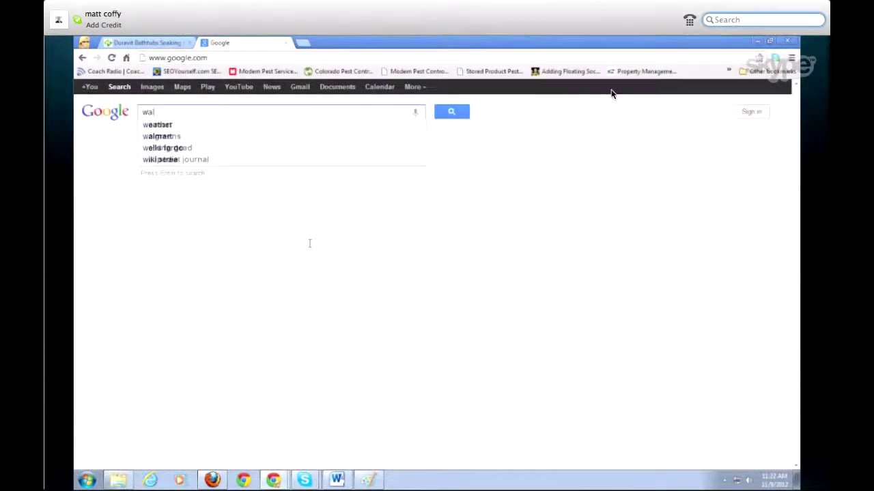
pyautogui.write('k in bath')
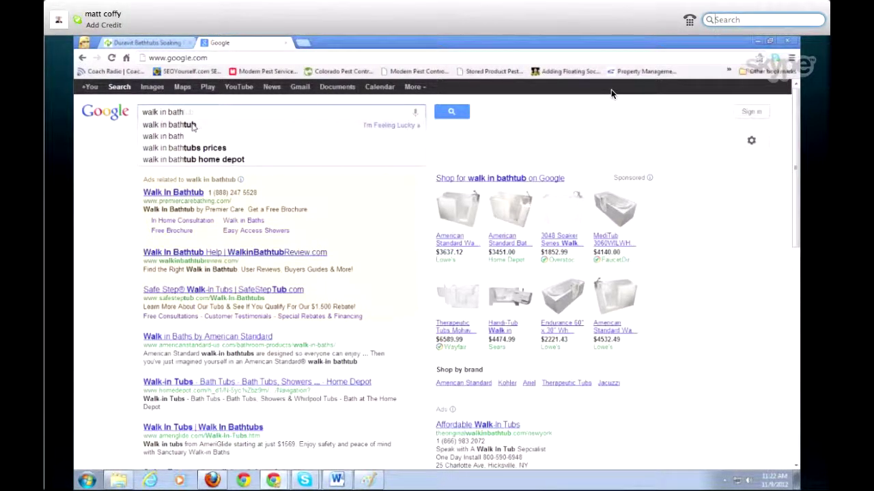
pyautogui.click(224, 198)
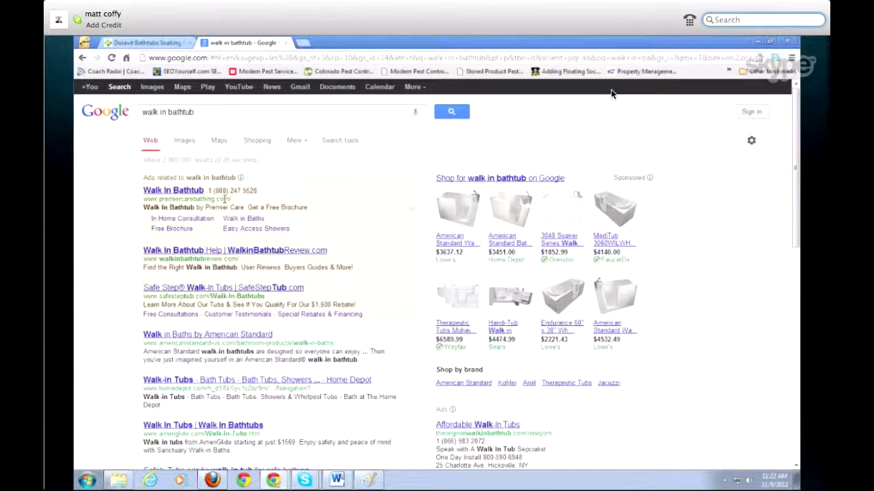
pyautogui.click(220, 114)
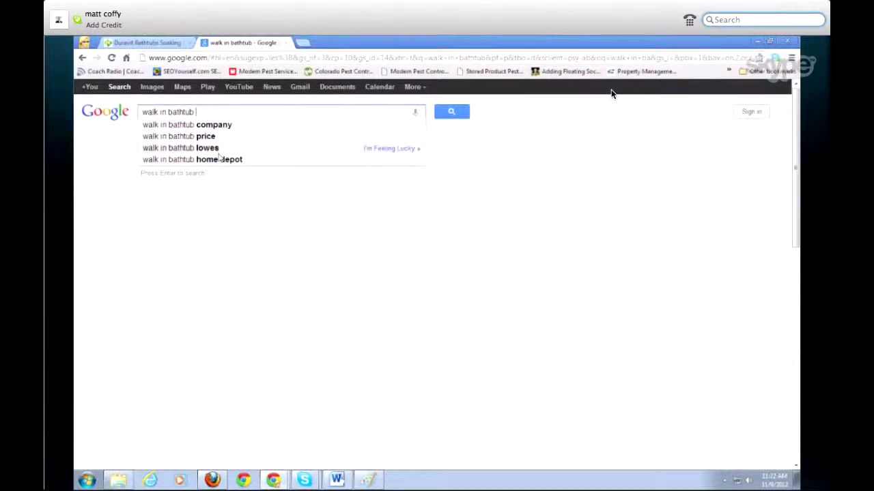
pyautogui.click(219, 153)
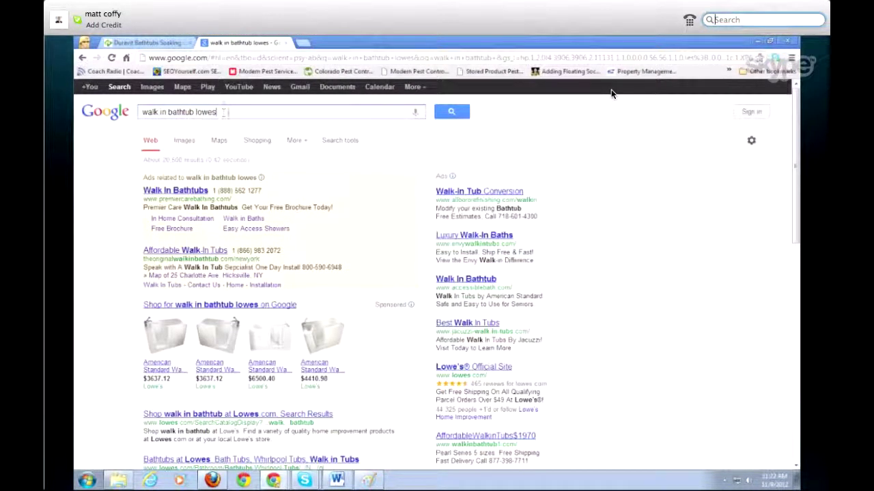
# Replace "lowes" in the query with "coversion" and search for the suggested "walk-in bathtub conversion kits".
pyautogui.press('BackSpace')
pyautogui.press('BackSpace')
pyautogui.press('BackSpace')
pyautogui.press('BackSpace')
pyautogui.press('BackSpace')
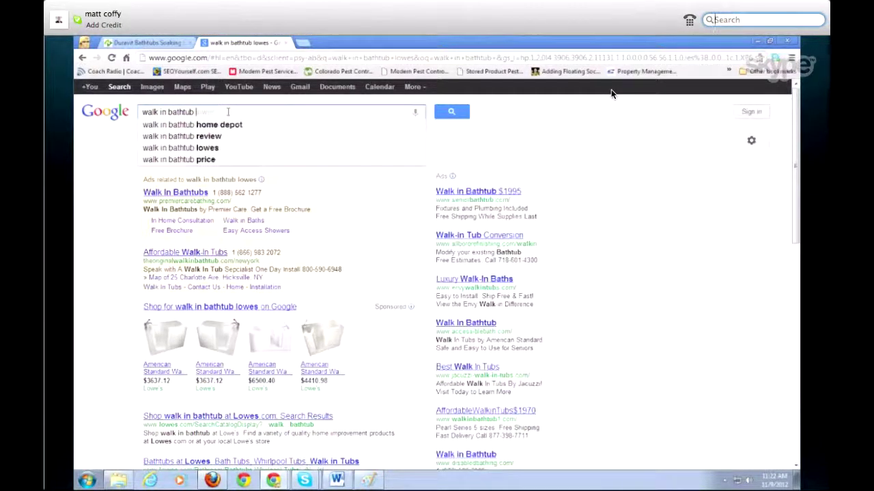
pyautogui.write('co')
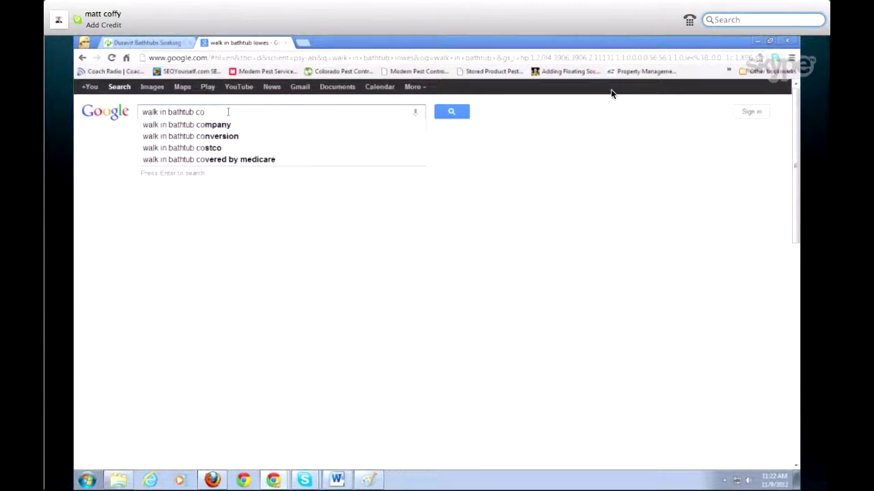
pyautogui.write('versi')
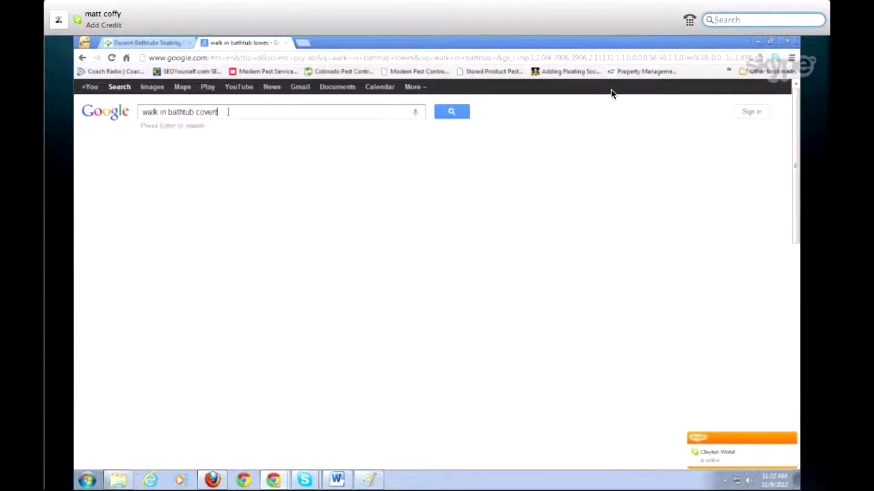
pyautogui.write('on')
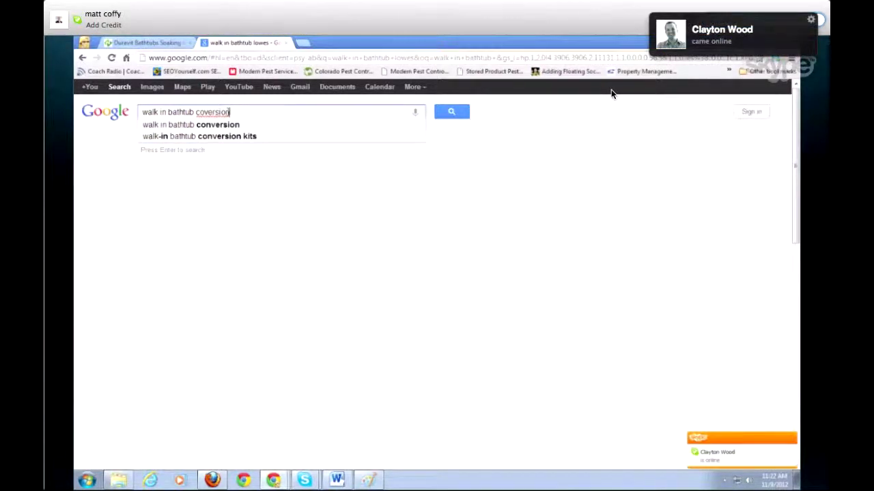
pyautogui.press('Return')
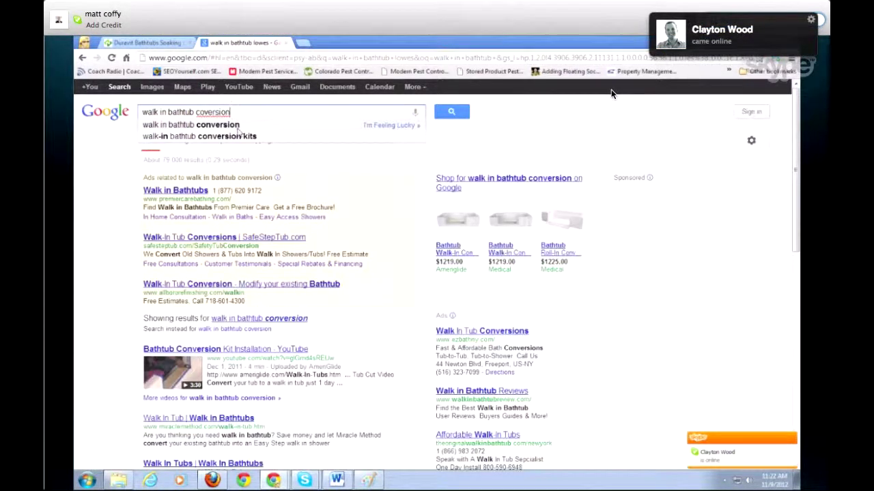
pyautogui.click(239, 136)
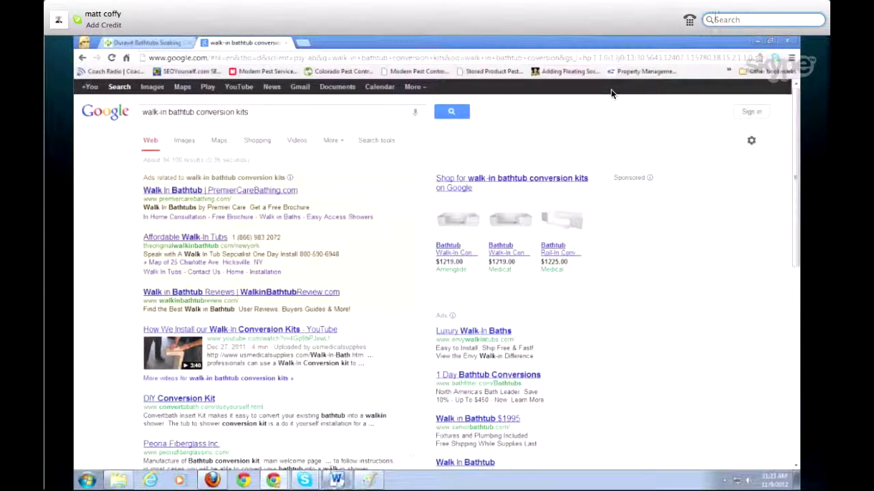
# Switch to the Word document and highlight "Walk in" in the Broad match example to point it out.
pyautogui.moveTo(338, 482)
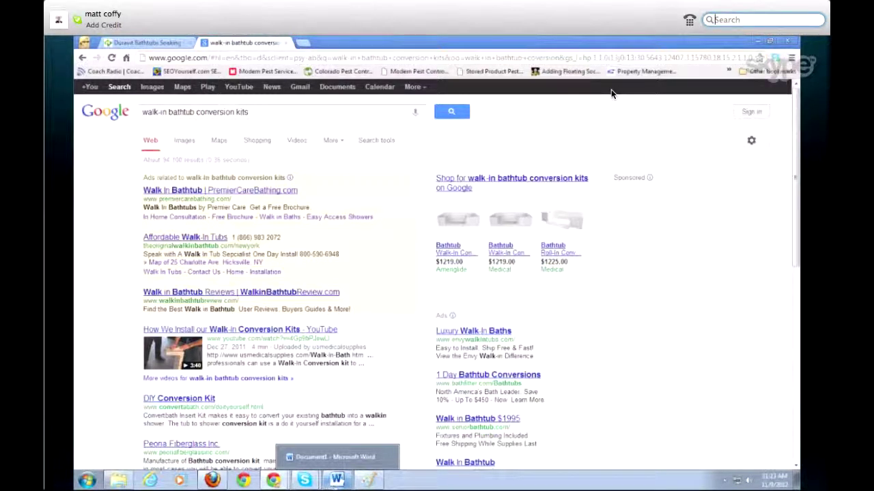
pyautogui.click(337, 481)
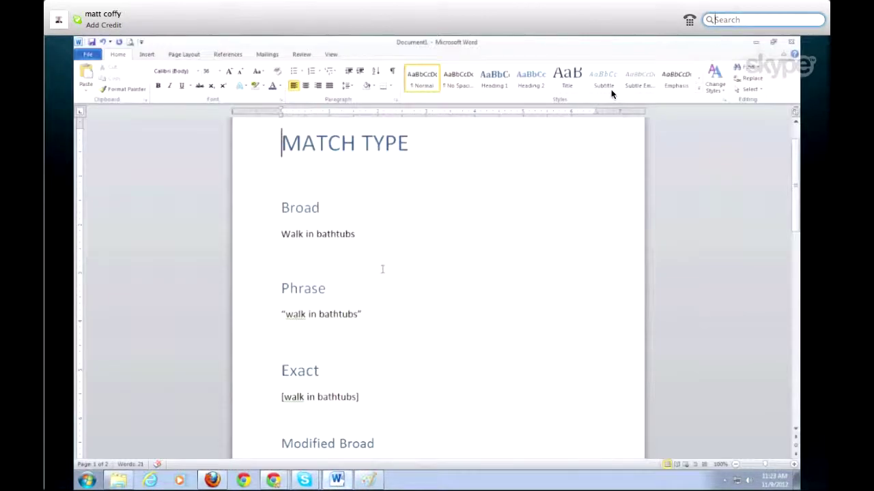
pyautogui.moveTo(796, 193)
pyautogui.mouseDown()
pyautogui.moveTo(796, 213)
pyautogui.moveTo(796, 194)
pyautogui.mouseUp()
pyautogui.moveTo(316, 234); pyautogui.dragTo(291, 234)
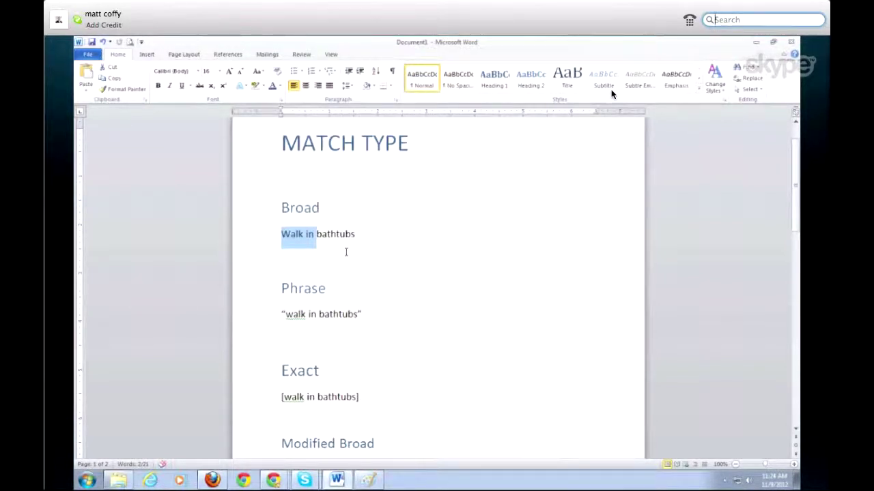
pyautogui.click(345, 252)
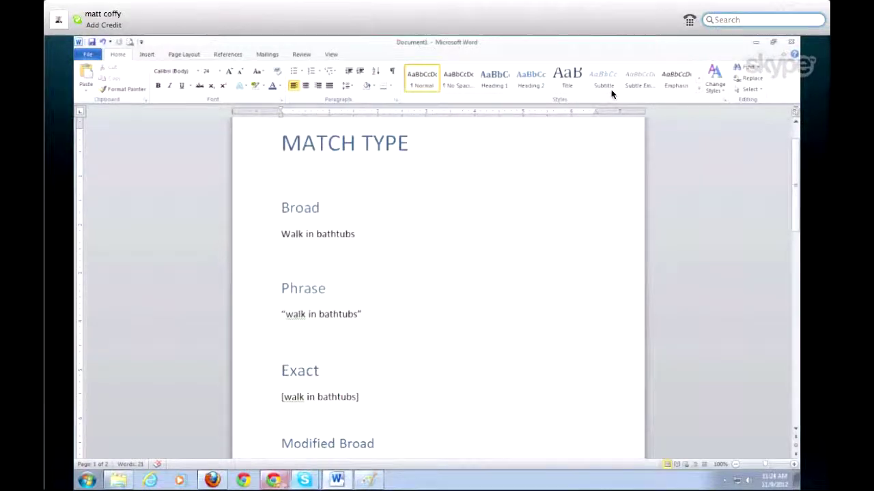
# Check the "walk-in bathtub conversion kits" results in Chrome again and return to the match type document in Word.
pyautogui.click(274, 481)
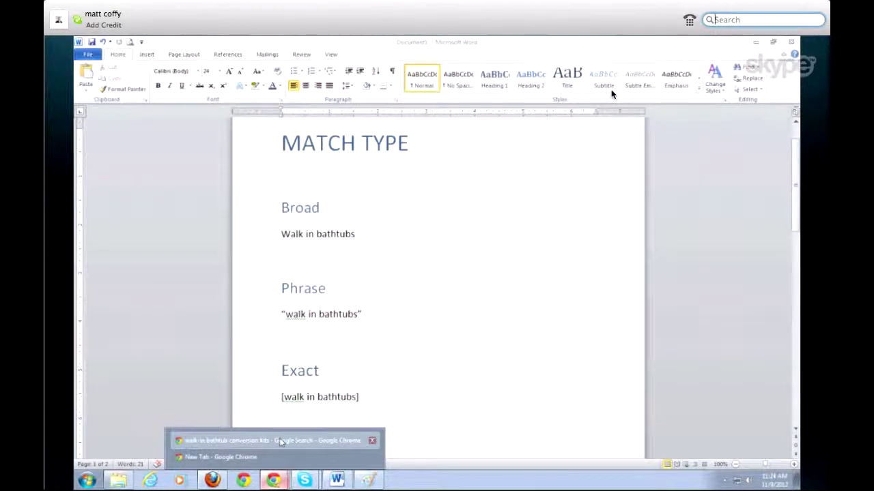
pyautogui.click(282, 441)
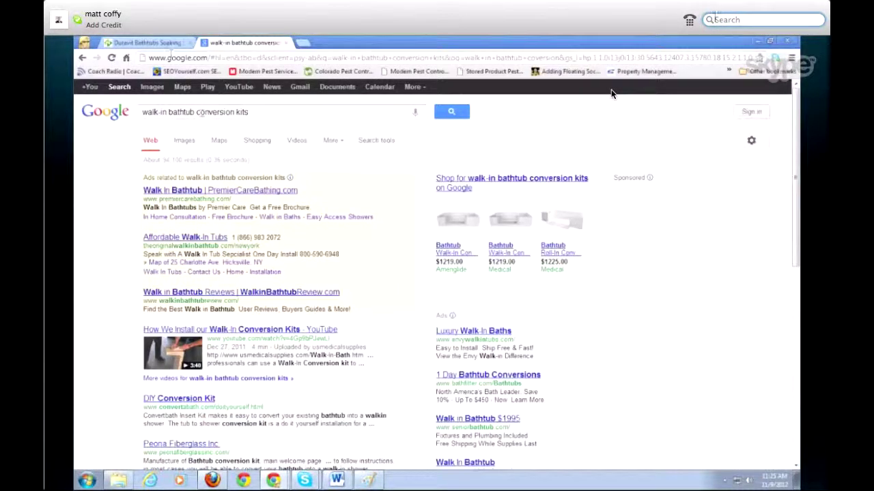
pyautogui.click(337, 480)
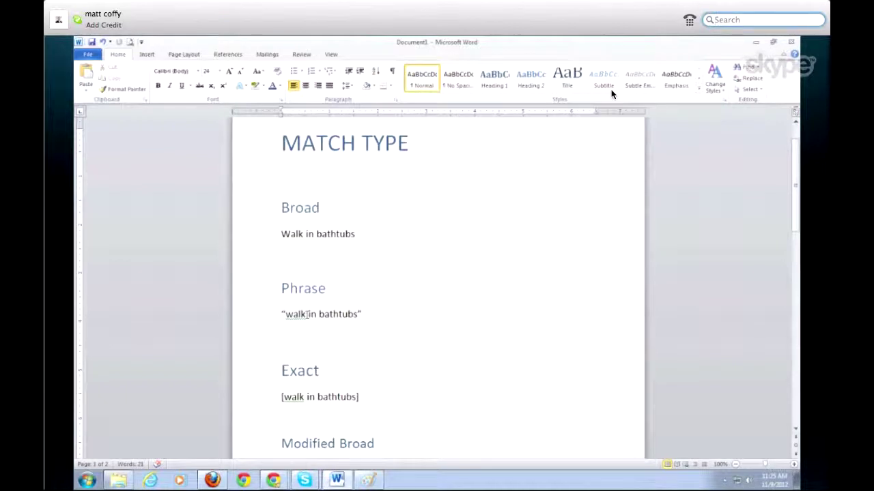
# Change the Phrase match example to the singular "walk in bathtub", keeping its quotation marks.
pyautogui.click(318, 314)
pyautogui.press('BackSpace')
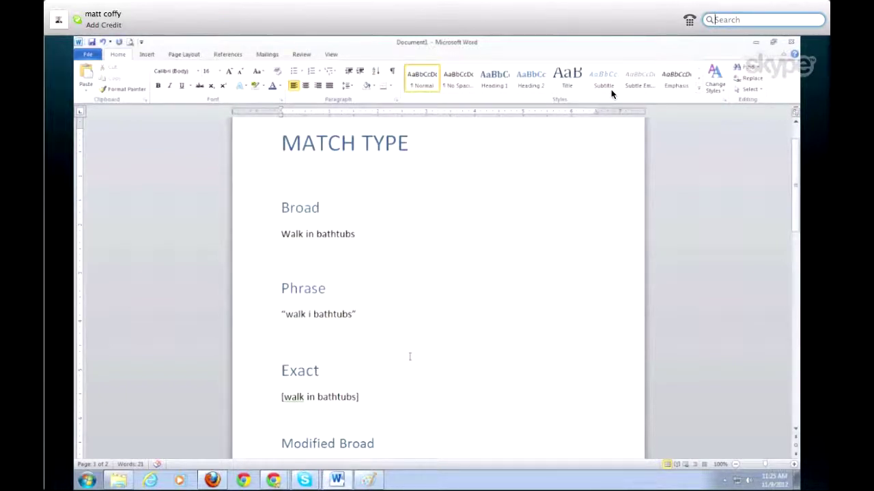
pyautogui.press('Down')
pyautogui.press('Up')
pyautogui.write('n')
pyautogui.hotkey('ctrl', 'Right')
pyautogui.press('BackSpace')
pyautogui.scroll(-2, 611, 94)
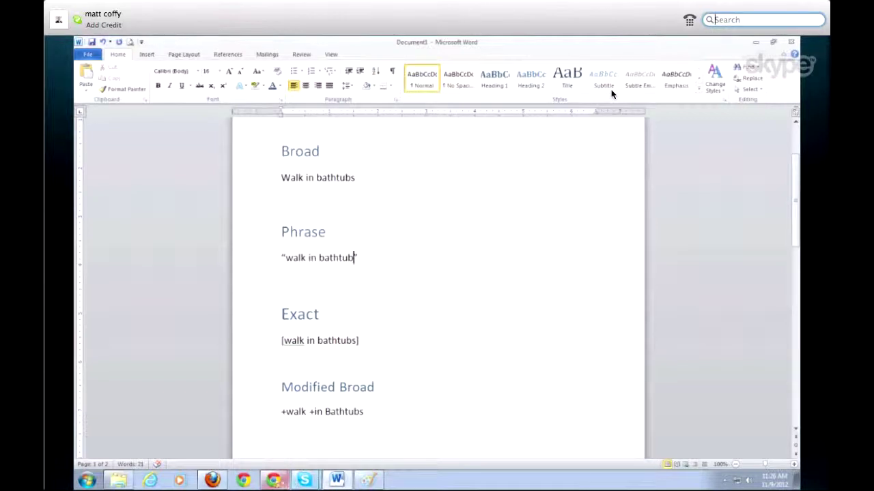
# Switch to the Google results in Chrome and search for "walk-in bathtubs" instead of the conversion kits.
pyautogui.click(276, 482)
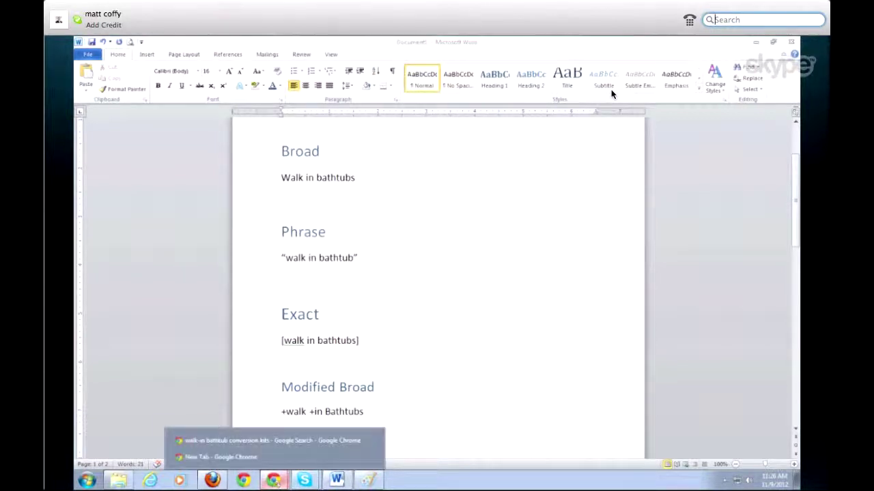
pyautogui.click(277, 442)
pyautogui.click(255, 114)
pyautogui.press('BackSpace')
pyautogui.press('BackSpace')
pyautogui.press('BackSpace')
pyautogui.press('BackSpace')
pyautogui.press('BackSpace')
pyautogui.press('BackSpace')
pyautogui.press('BackSpace')
pyautogui.press('BackSpace')
pyautogui.press('BackSpace')
pyautogui.press('BackSpace')
pyautogui.press('BackSpace')
pyautogui.press('BackSpace')
pyautogui.press('BackSpace')
pyautogui.press('BackSpace')
pyautogui.press('BackSpace')
pyautogui.press('BackSpace')
pyautogui.press('BackSpace')
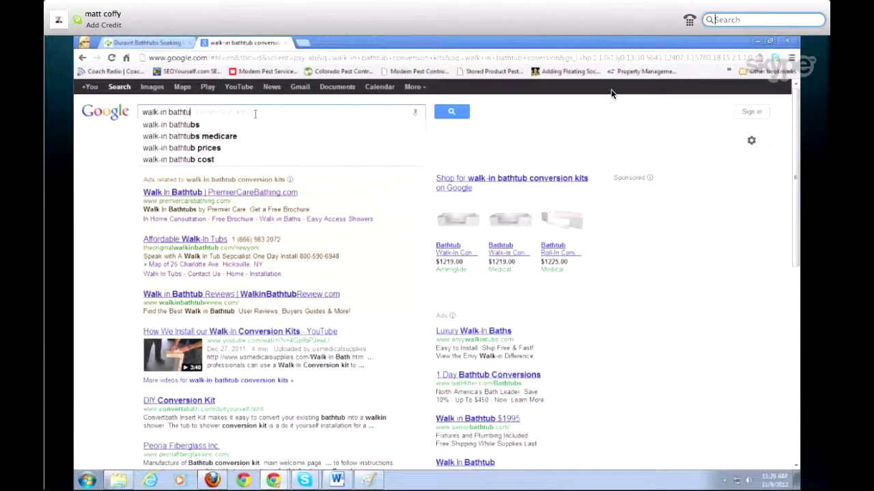
pyautogui.write('bs')
pyautogui.press('Return')
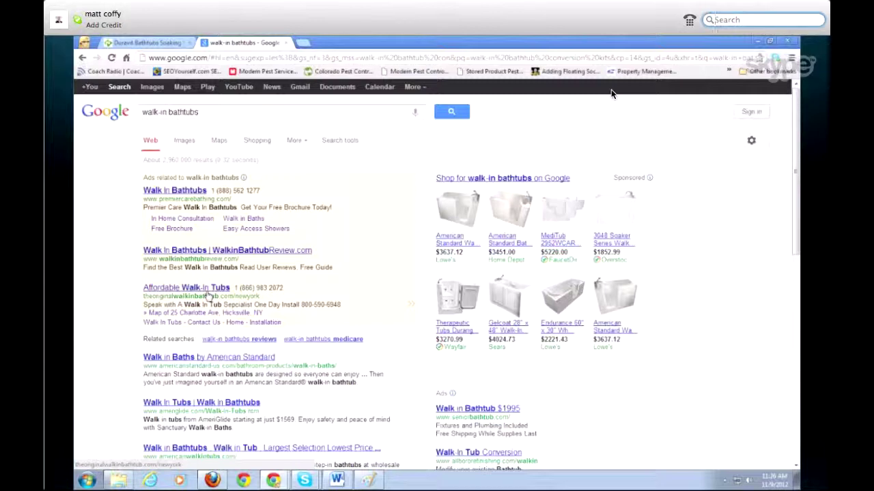
# Return to the Word document and review the match type examples from Broad down to Modified Broad.
pyautogui.hotkey('alt', 'Tab')
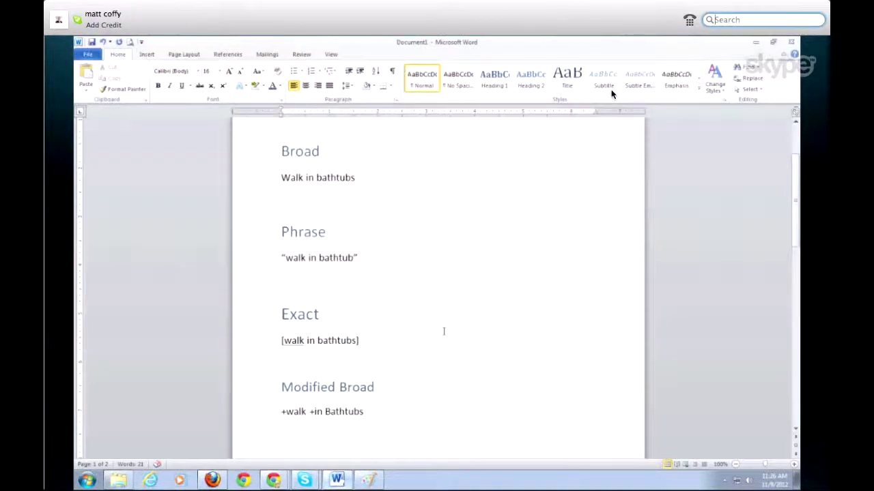
pyautogui.scroll(1, 443, 331)
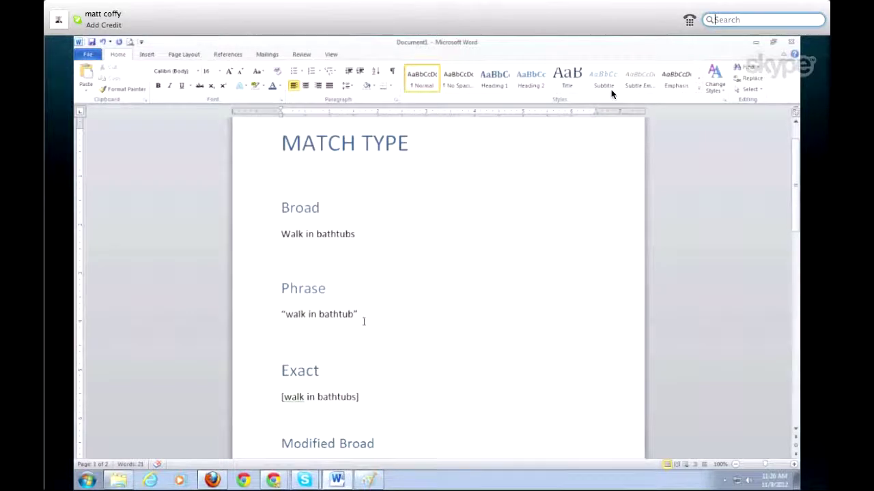
pyautogui.scroll(-2, 386, 325)
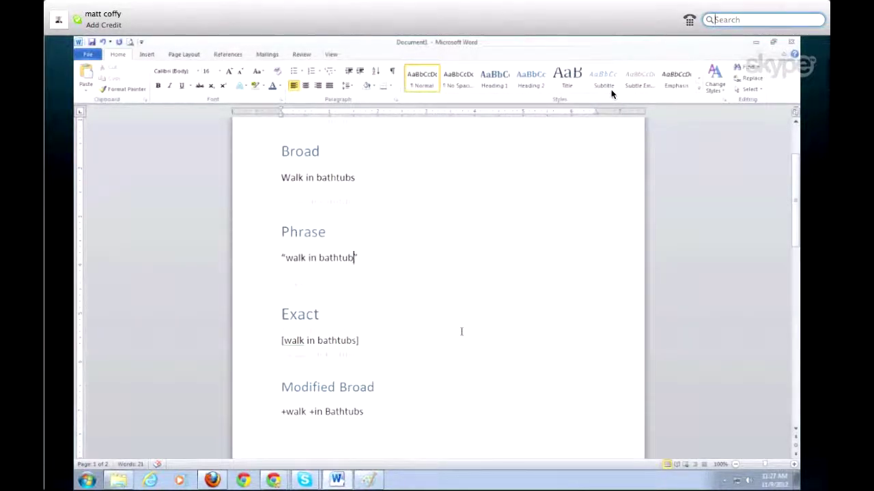
pyautogui.scroll(-1, 282, 373)
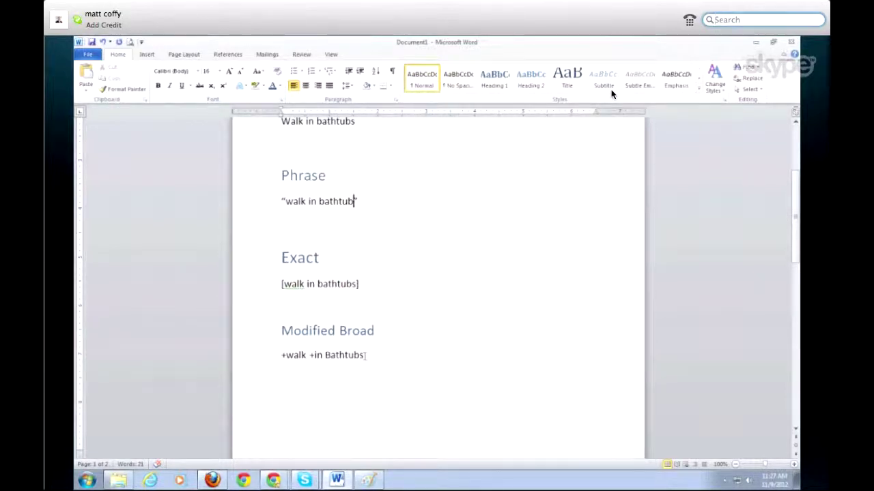
# Add the line "Walk into bathtubs" below the "+walk +in Bathtubs" example under Modified Broad.
pyautogui.write('"')
pyautogui.scroll(1, 365, 356)
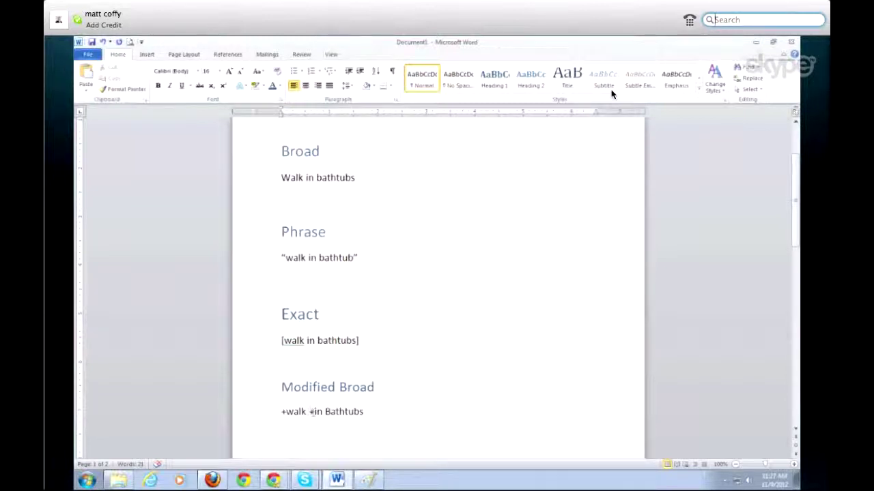
pyautogui.click(374, 412)
pyautogui.press('Return')
pyautogui.write('wa')
pyautogui.write('lk ')
pyautogui.write('into b')
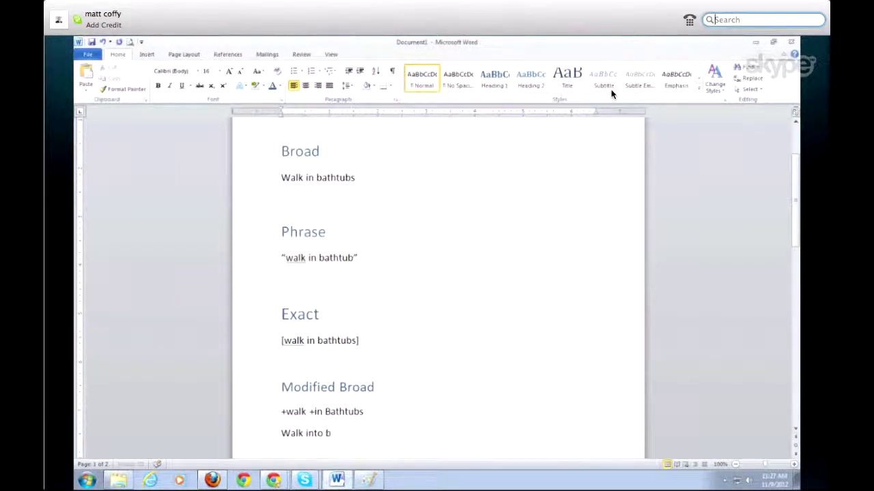
pyautogui.write('athtubs')
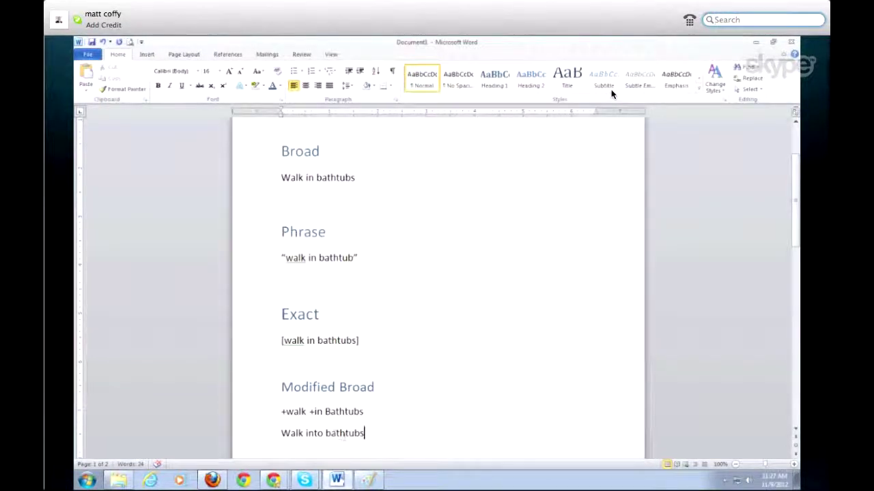
# Shorten the new line under Modified Broad to "Walk into tubs".
pyautogui.press('BackSpace')
pyautogui.press('BackSpace')
pyautogui.press('BackSpace')
pyautogui.press('BackSpace')
# Remove and re-enter the plus sign before "in" in the Modified Broad example, and place the cursor back in that line.
pyautogui.click(312, 412)
pyautogui.press('BackSpace')
pyautogui.press('BackSpace')
pyautogui.write('+')
pyautogui.click(371, 412)
pyautogui.press('Left')
pyautogui.press('Left')
pyautogui.press('Left')
pyautogui.press('Left')
pyautogui.press('Left')
pyautogui.press('Left')
pyautogui.press('Left')
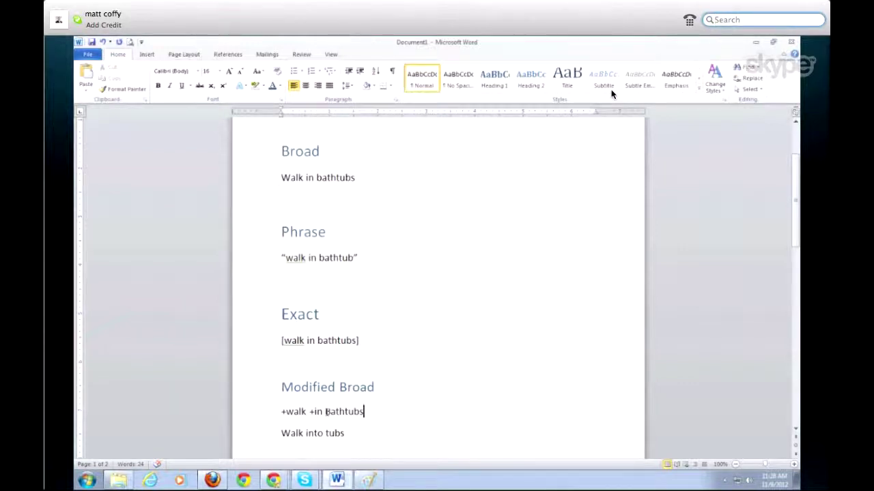
# Review the match type examples in the document, from Broad down to the Negative Keywords heading on the second page.
pyautogui.scroll(1, 326, 412)
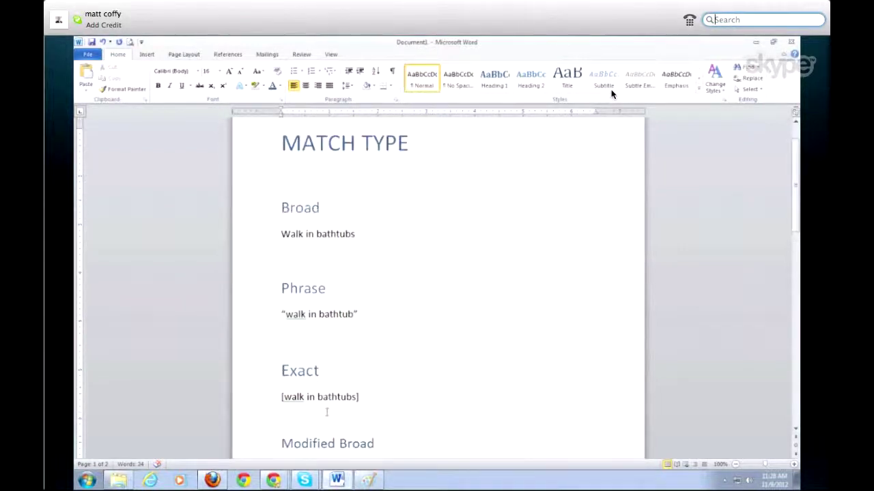
pyautogui.scroll(-1, 332, 338)
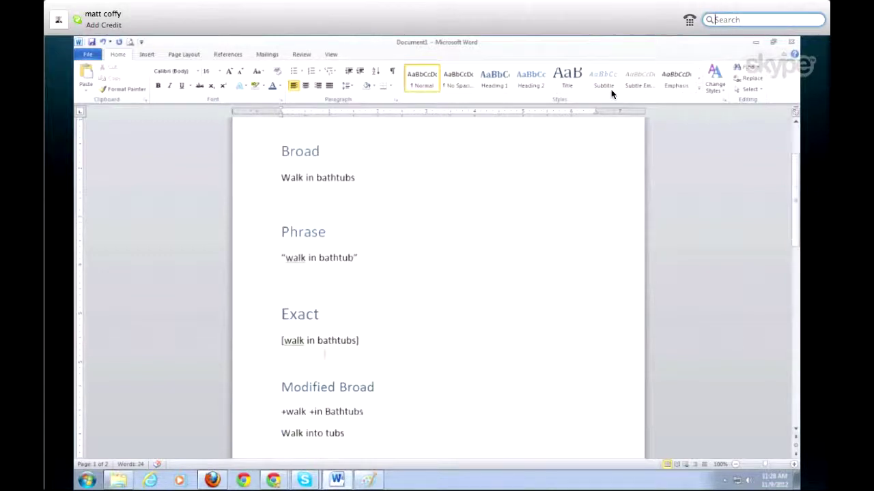
pyautogui.scroll(1, 375, 355)
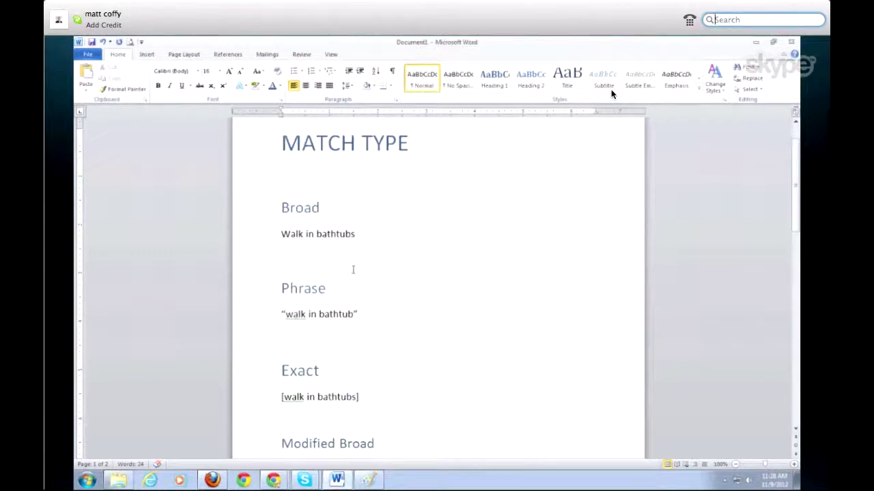
pyautogui.scroll(-1, 332, 280)
pyautogui.scroll(-2, 332, 283)
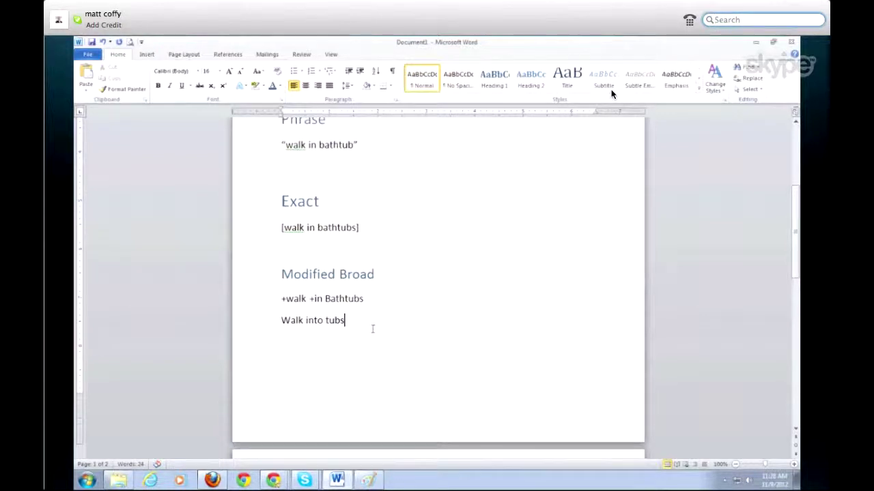
pyautogui.scroll(-3, 373, 329)
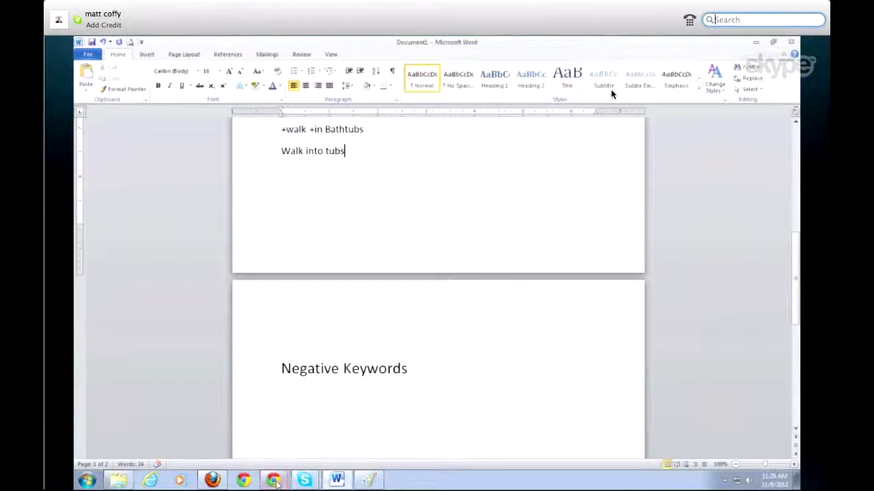
# Switch to the Google results in Chrome, go back to the "walk-in bathtub conversion kits" search and cut "conversion kits" from its query.
pyautogui.moveTo(273, 480)
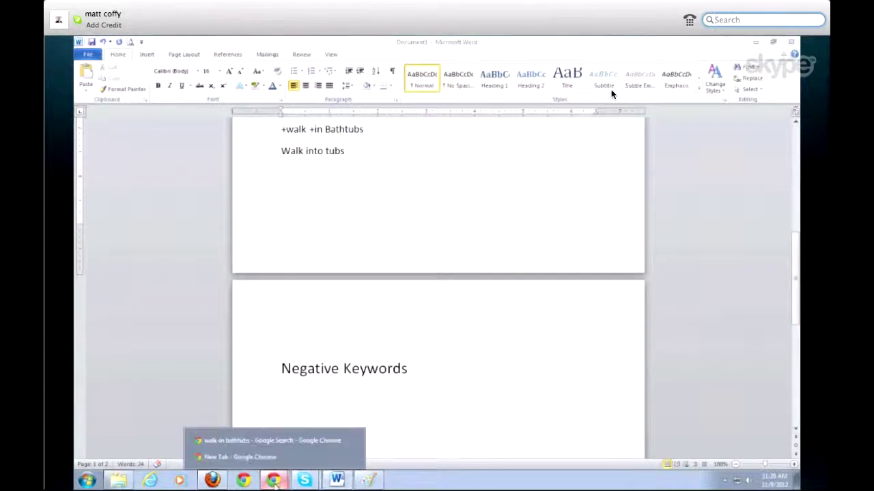
pyautogui.click(280, 441)
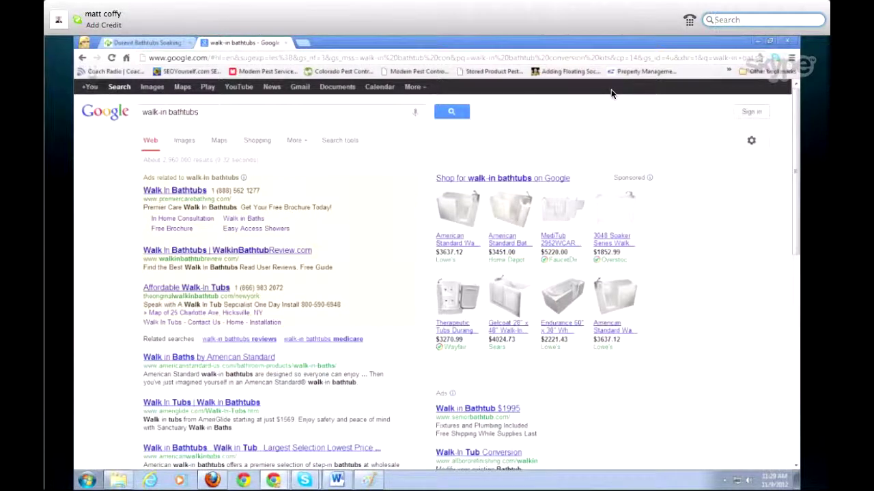
pyautogui.click(82, 57)
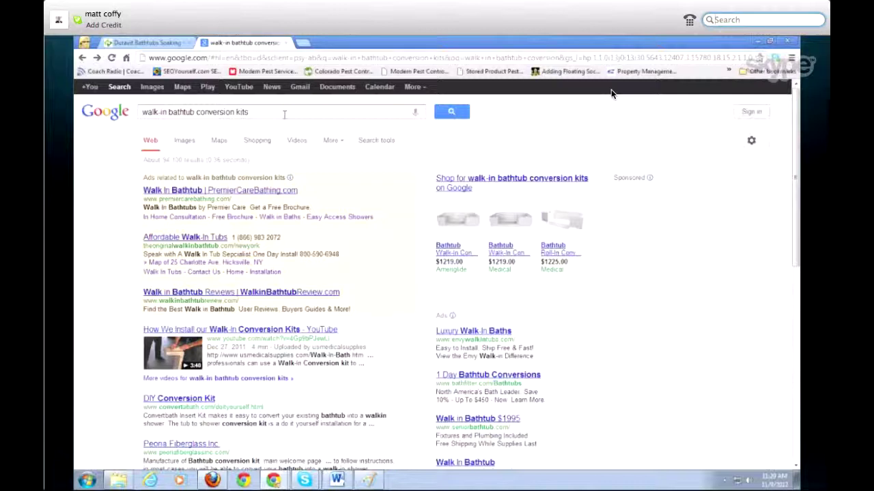
pyautogui.moveTo(261, 113); pyautogui.dragTo(197, 113)
pyautogui.rightClick(201, 115)
pyautogui.click(225, 147)
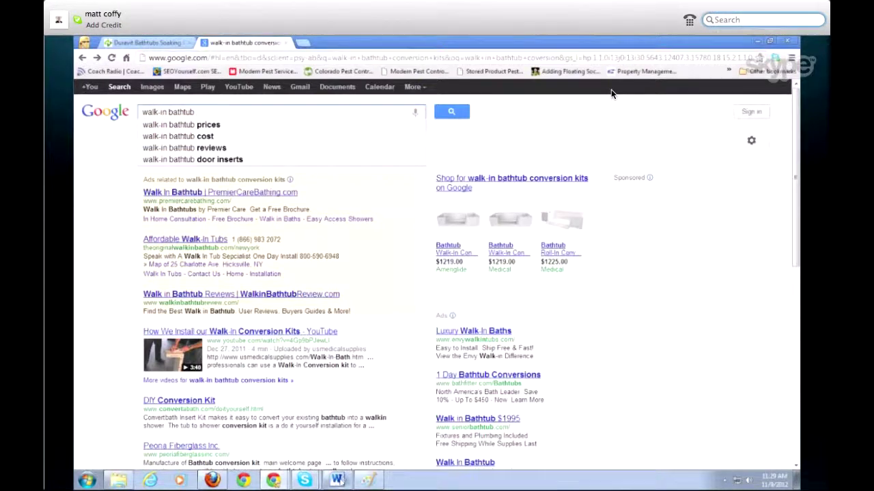
# Switch to Word, paste "conversion kits" beneath the Negative Keywords heading and start a new line after it.
pyautogui.click(337, 481)
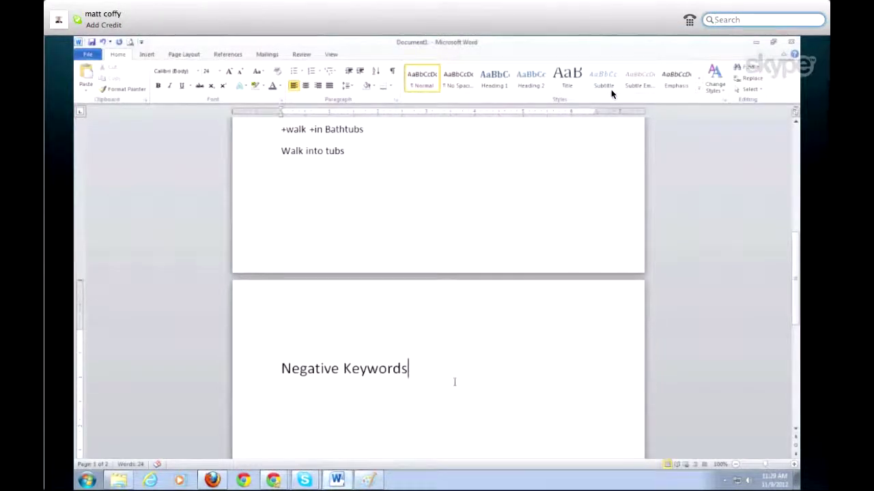
pyautogui.hotkey('ctrl', 'v')
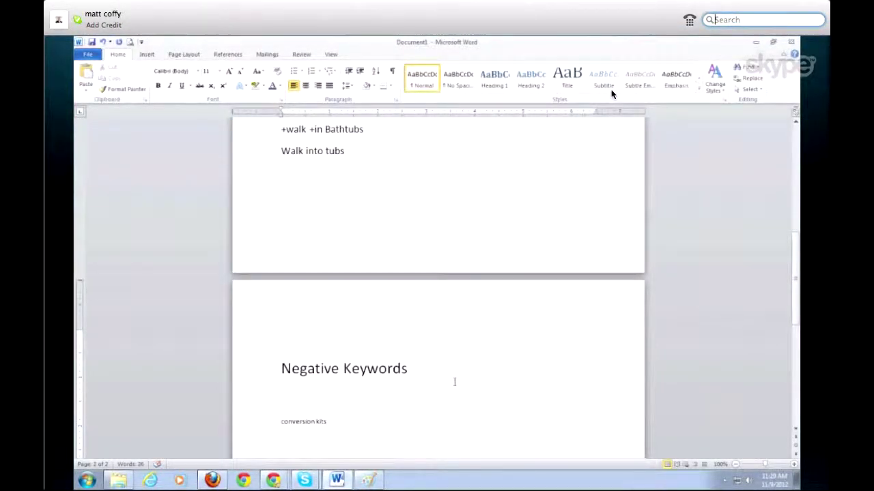
pyautogui.moveTo(344, 424); pyautogui.dragTo(249, 421)
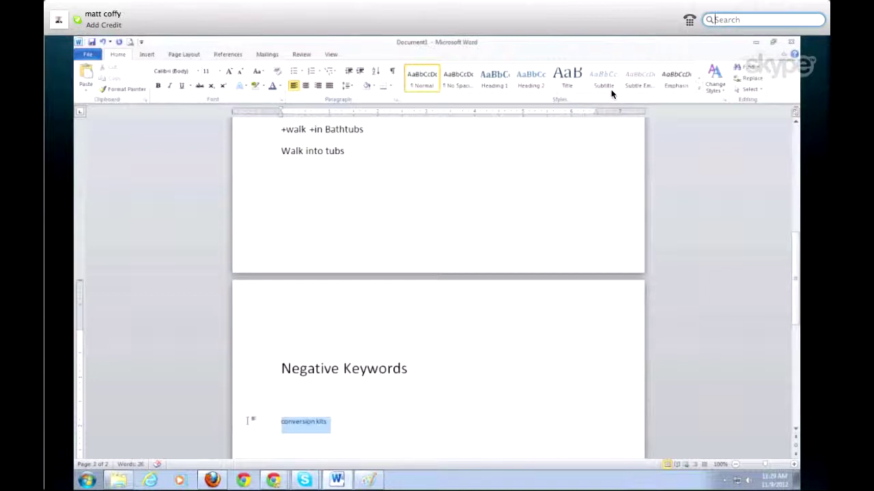
pyautogui.click(346, 436)
pyautogui.press('Return')
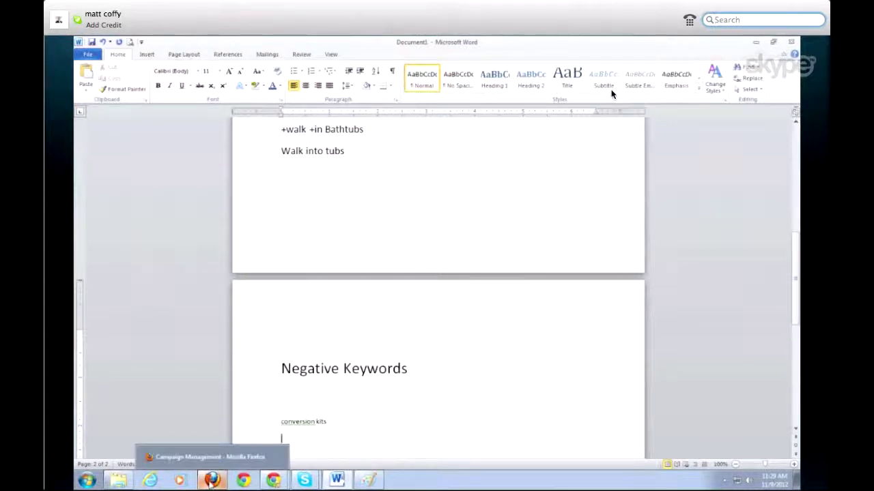
# Switch to the AdWords campaign in Firefox and open the keywords of the Walk_In_Reviews_Phrase ad group.
pyautogui.click(211, 462)
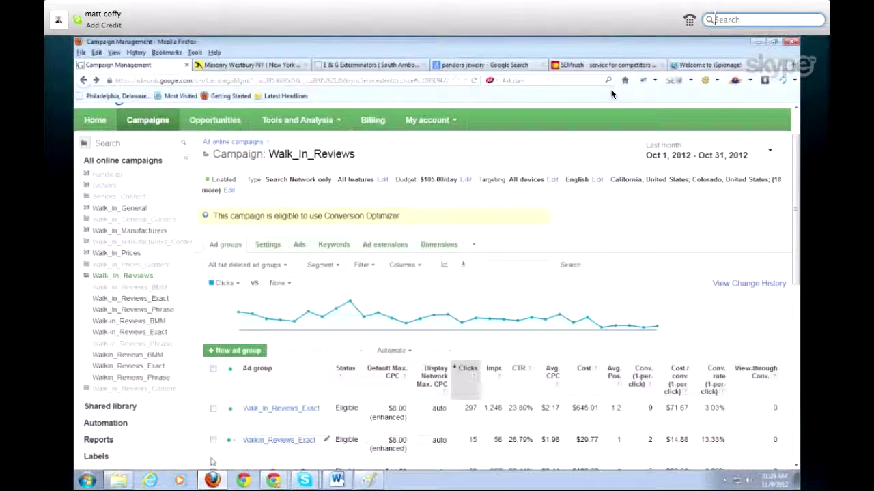
pyautogui.scroll(-4, 211, 460)
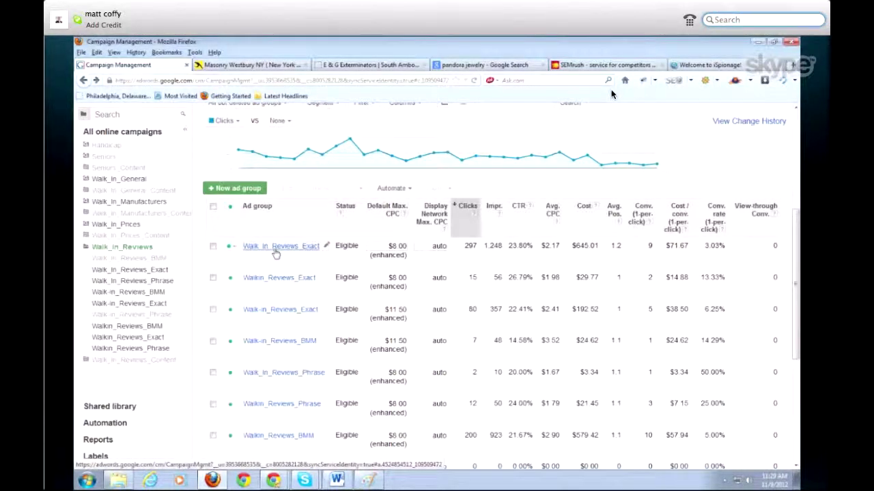
pyautogui.click(289, 374)
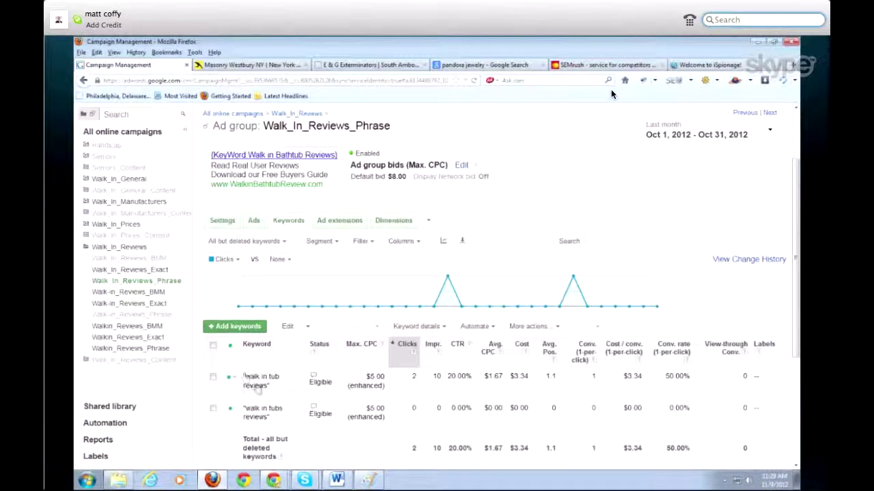
# Return to the Walk_In_Reviews campaign and open the modified broad keywords of the paused Walk_In_Reviews_BMM ad group.
pyautogui.click(84, 80)
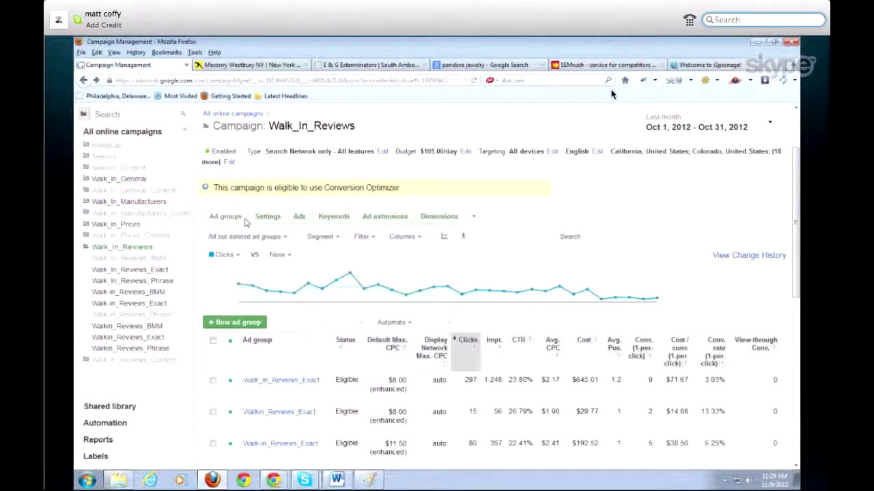
pyautogui.scroll(-10, 299, 309)
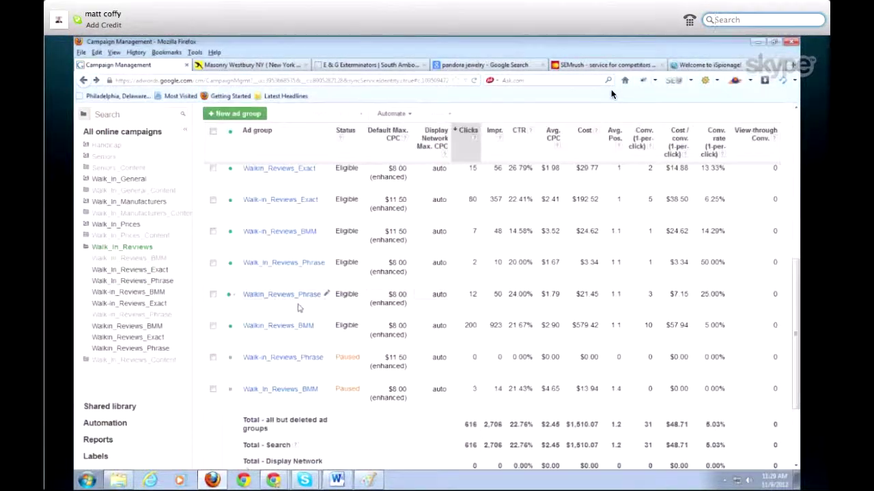
pyautogui.click(286, 390)
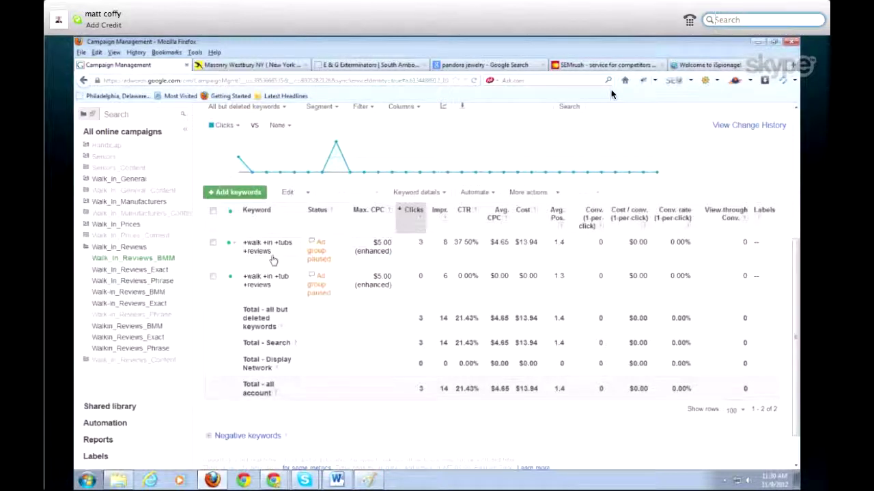
# Open the Manufacturers_General ad group of the Walk_In_Manufacturers campaign and examine the match types and performance of its keywords.
pyautogui.click(129, 202)
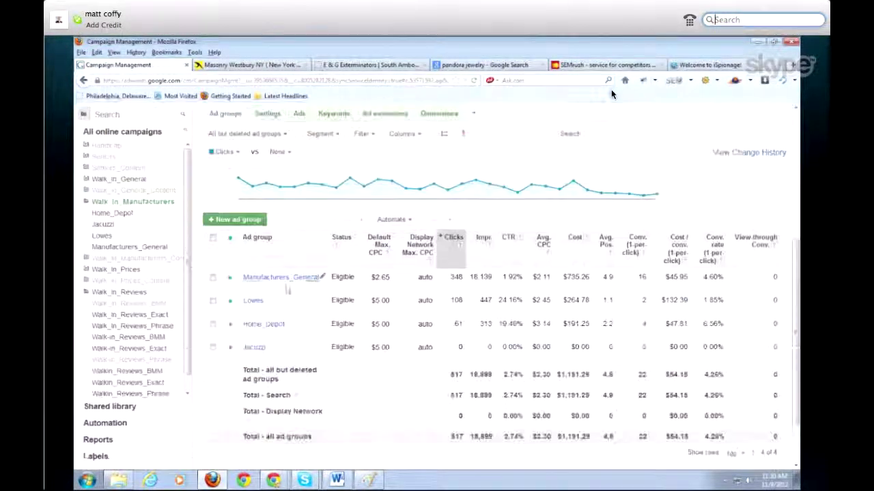
pyautogui.click(279, 277)
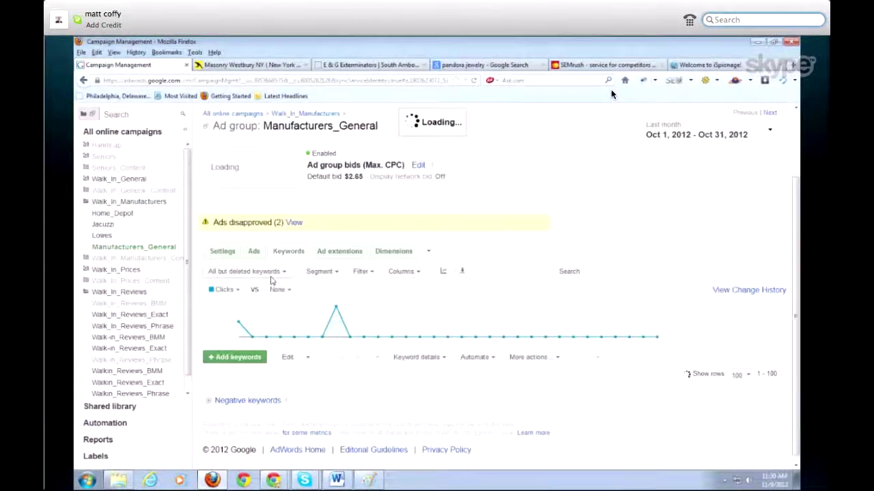
pyautogui.scroll(-3, 328, 277)
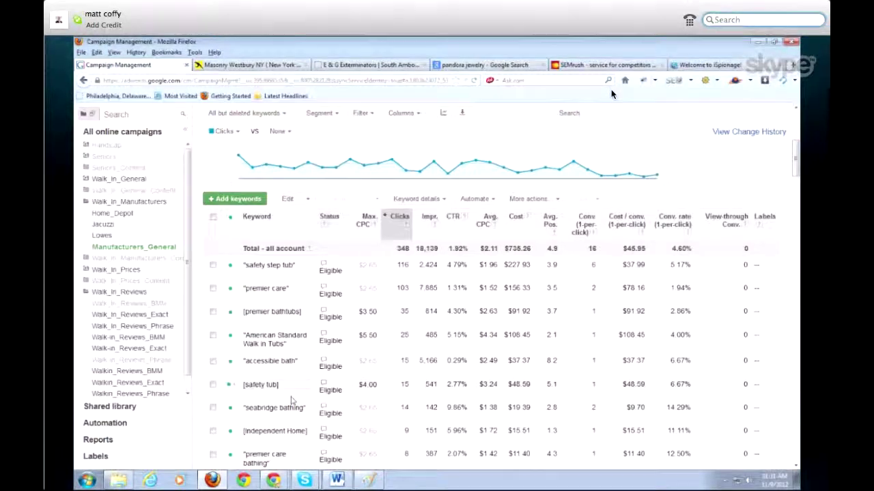
pyautogui.scroll(-2, 286, 403)
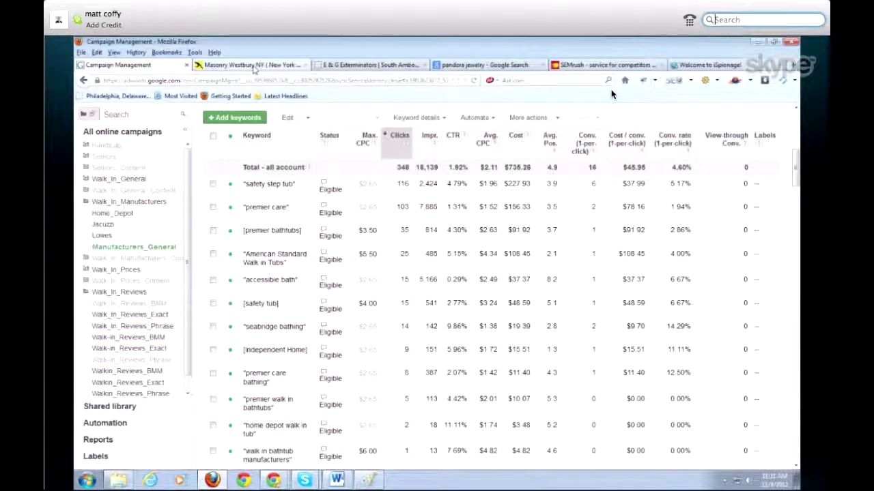
# Load the Google home page in place of the masonry page and search for "walk in bathtubs" using the suggested query.
pyautogui.click(254, 66)
pyautogui.click(624, 79)
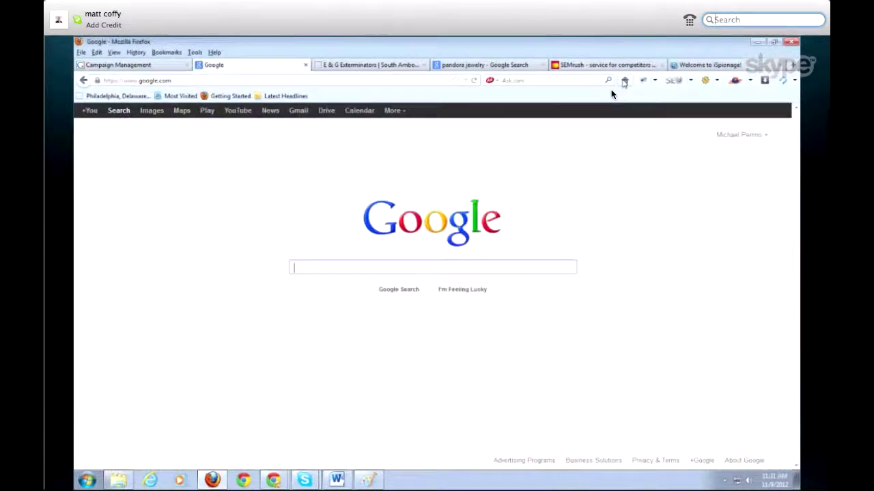
pyautogui.write('w')
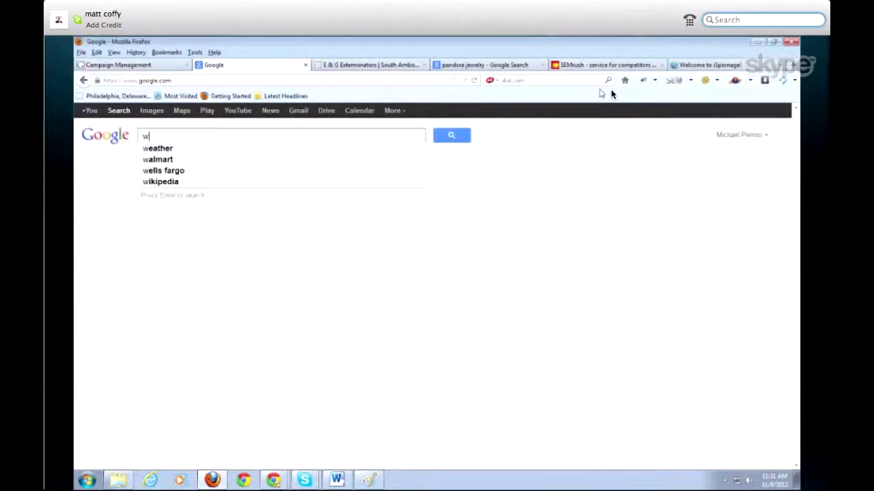
pyautogui.write('alkin bath')
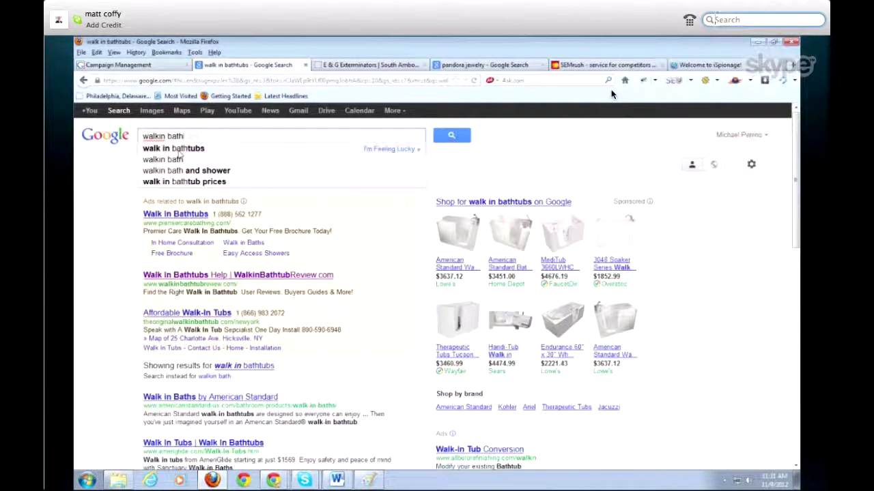
pyautogui.click(178, 150)
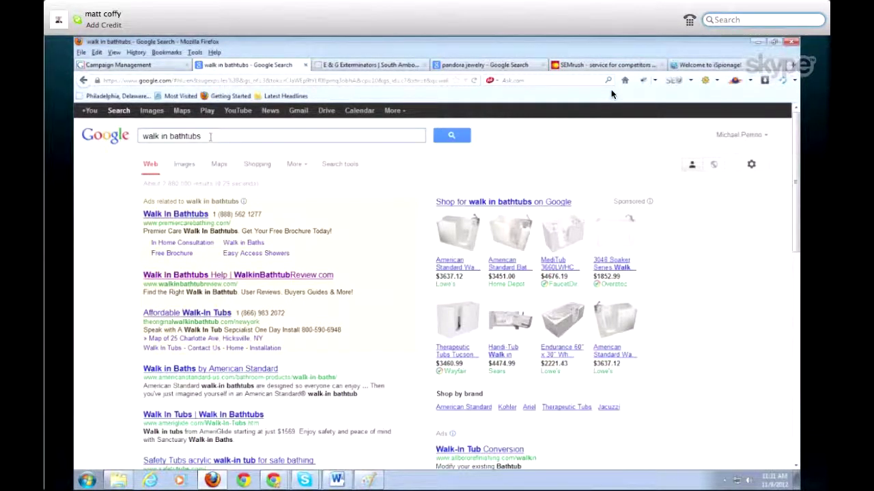
# Look through Google's suggestions for "walk in bathtubs" followed in turn by the letters a, b and c.
pyautogui.write('a')
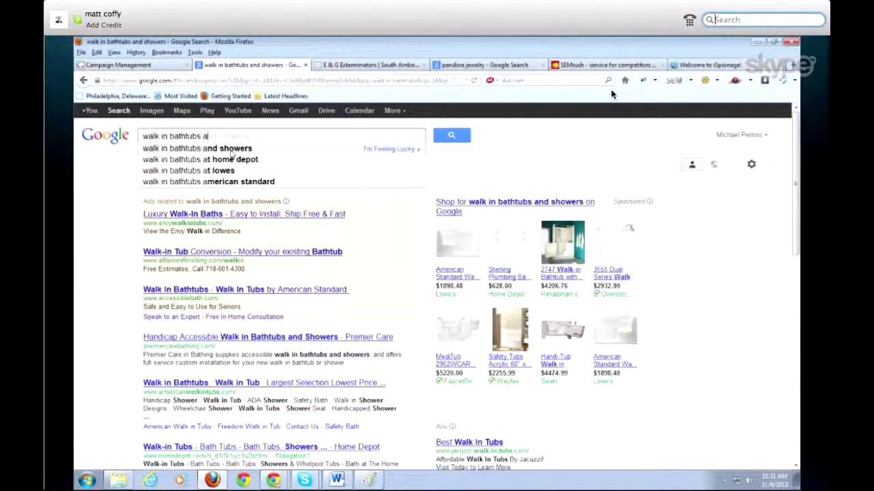
pyautogui.press('BackSpace')
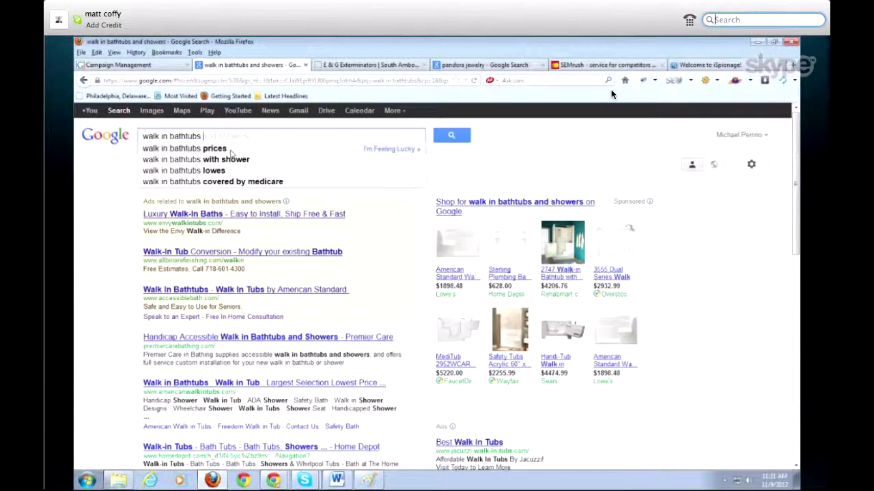
pyautogui.write('b')
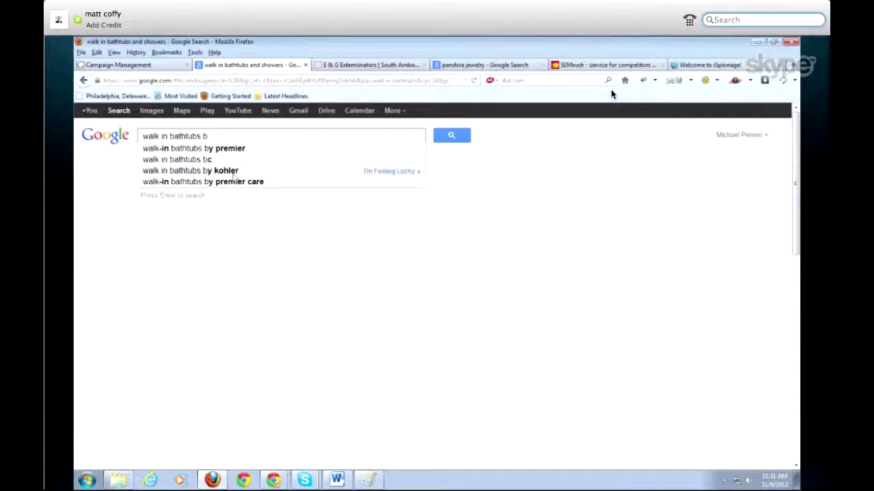
pyautogui.press('BackSpace')
pyautogui.write('c')
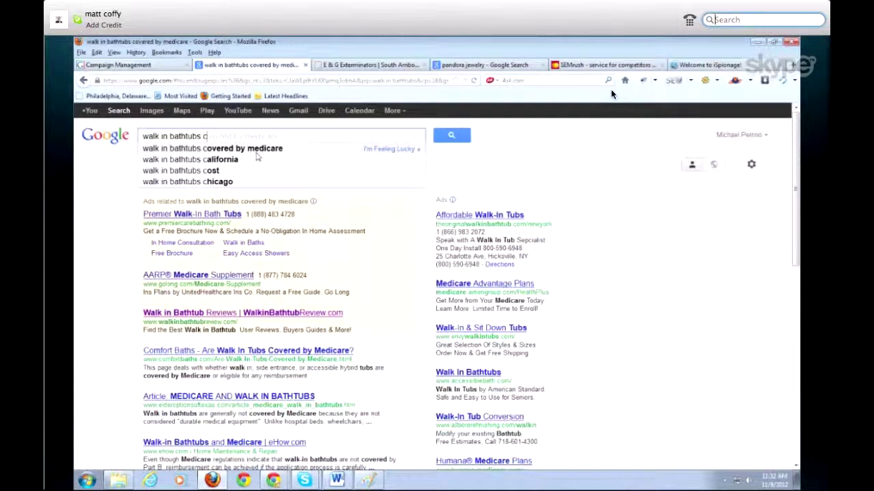
# Switch to the Word document and add "medicare" and "diy" on separate lines under the Negative Keywords heading.
pyautogui.hotkey('alt', 'Tab')
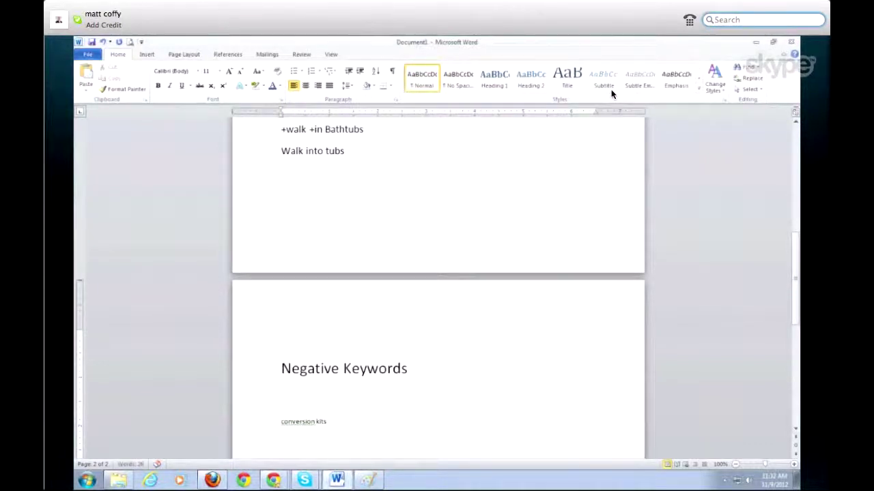
pyautogui.write('medicare')
pyautogui.press('Return')
pyautogui.write('diy')
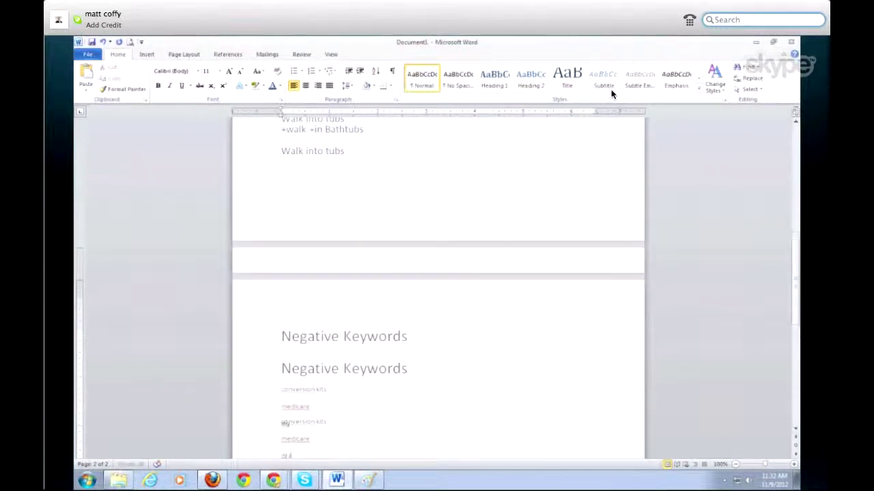
pyautogui.press('Return')
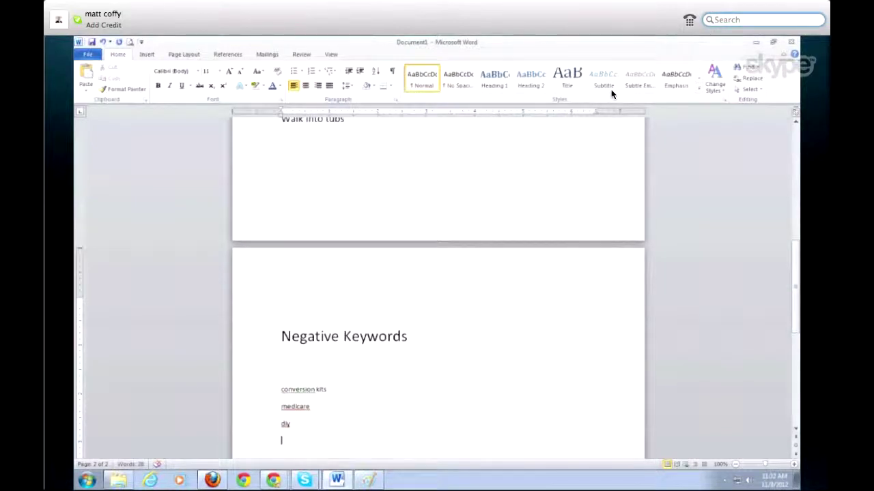
# Review the match type examples, then switch to Chrome and check Google's suggestions for "walk-in bathtub".
pyautogui.scroll(6, 338, 455)
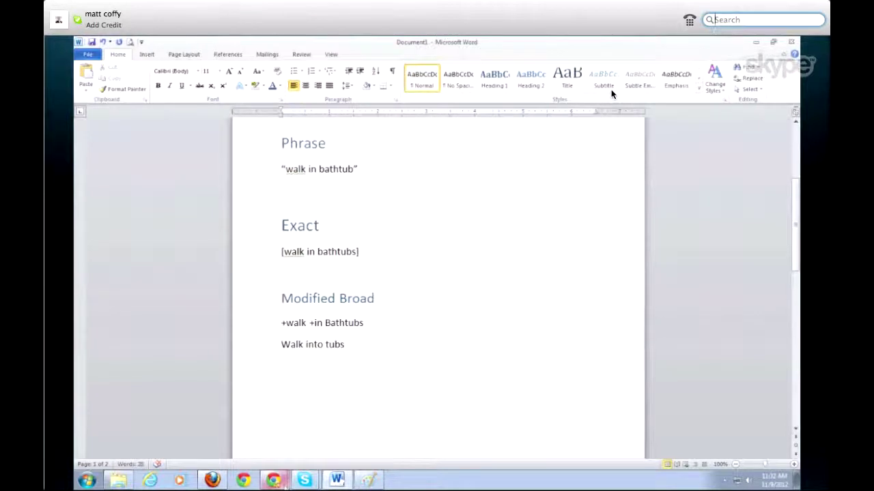
pyautogui.click(275, 481)
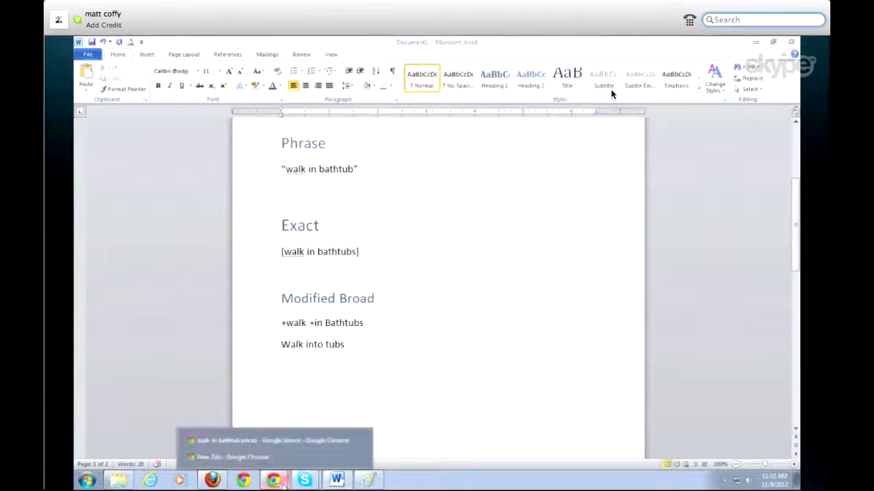
pyautogui.click(283, 444)
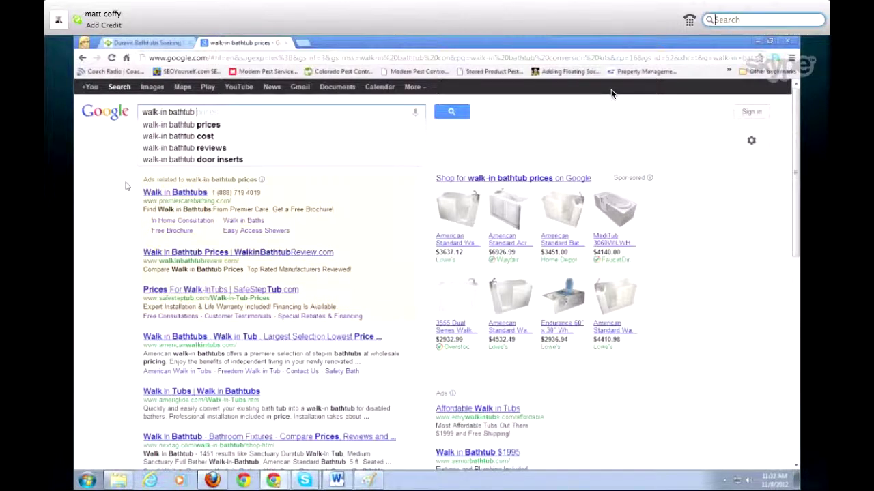
pyautogui.press('BackSpace')
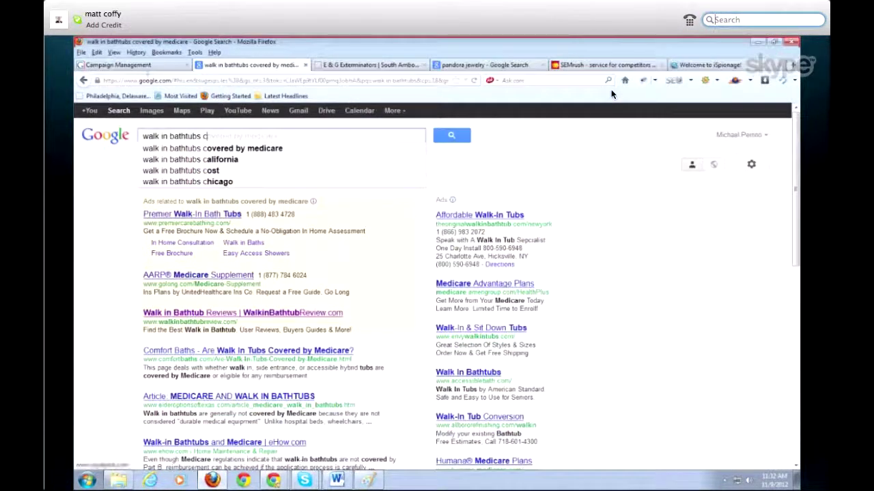
# Return to AdWords in Firefox, open the Walk_in_Tubs_Exact ad group from all online campaigns and view its negative keywords section.
pyautogui.click(152, 68)
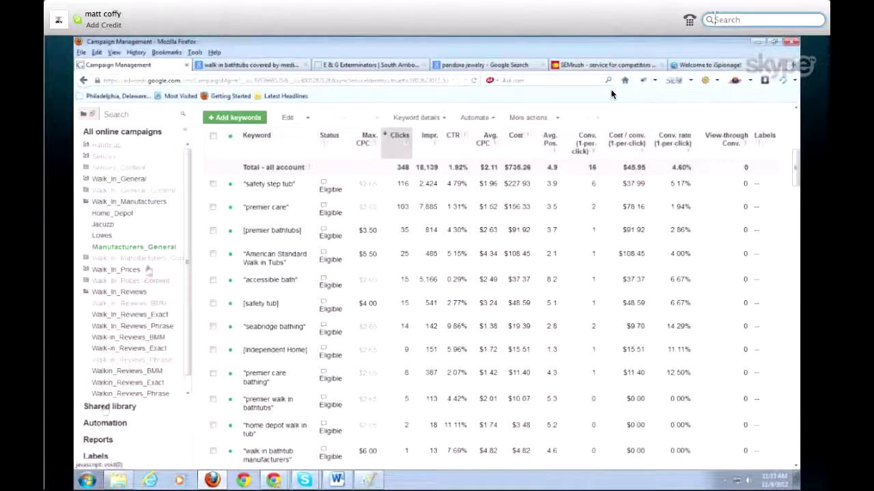
pyautogui.click(116, 133)
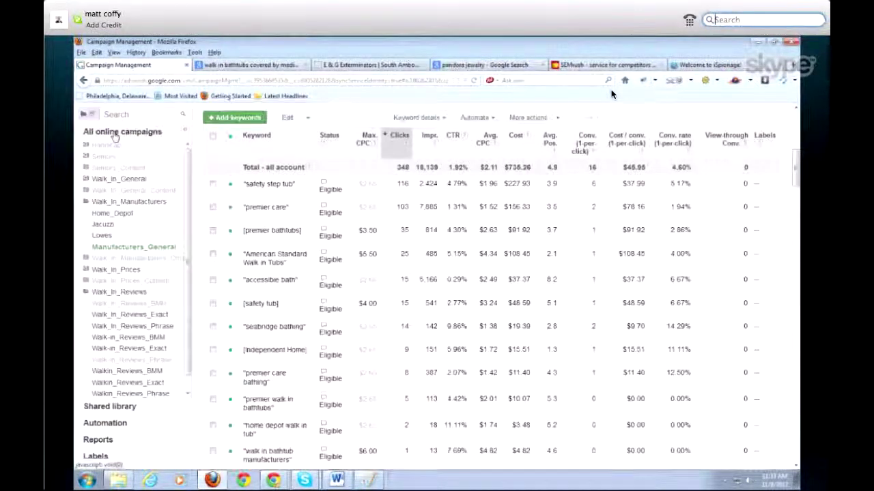
pyautogui.scroll(-7, 247, 233)
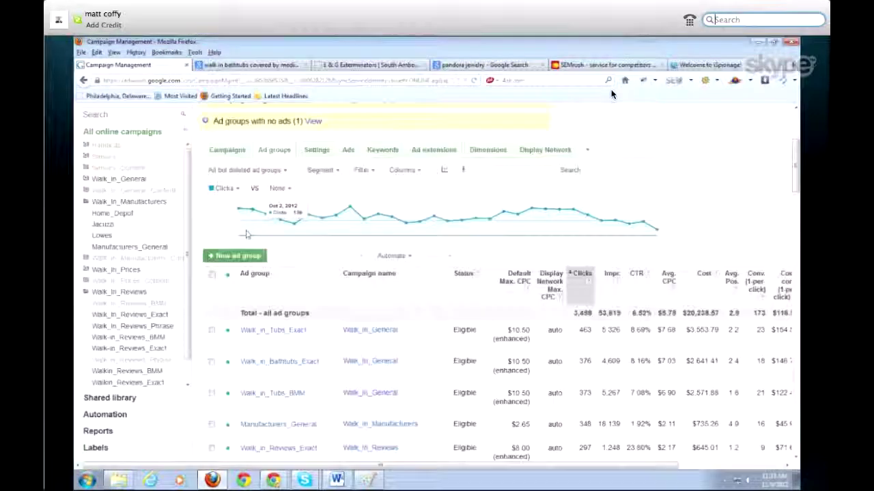
pyautogui.scroll(6, 262, 293)
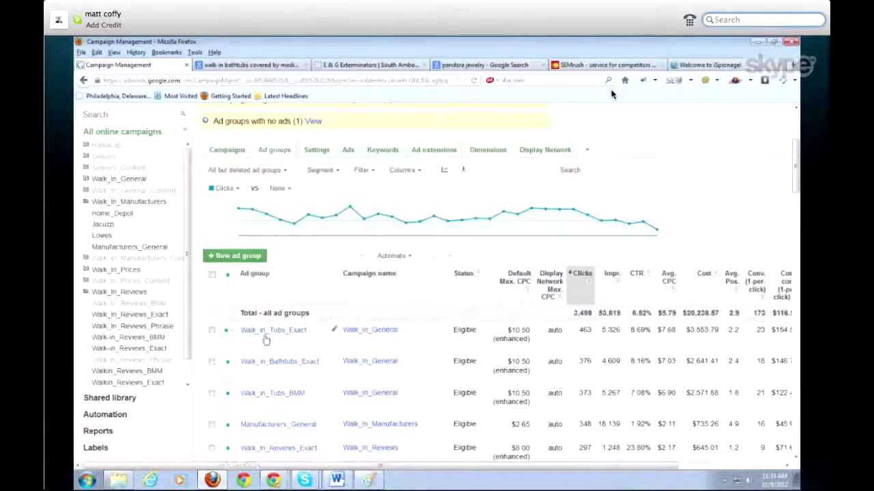
pyautogui.click(263, 330)
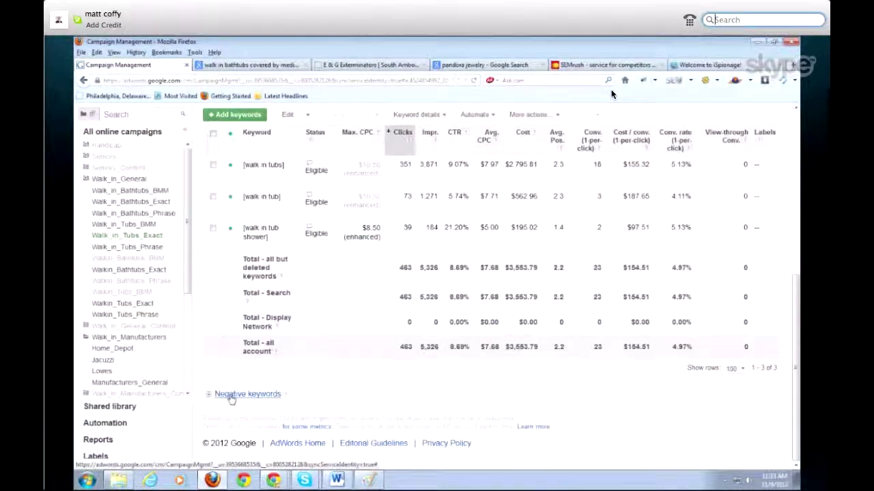
pyautogui.scroll(-3, 234, 399)
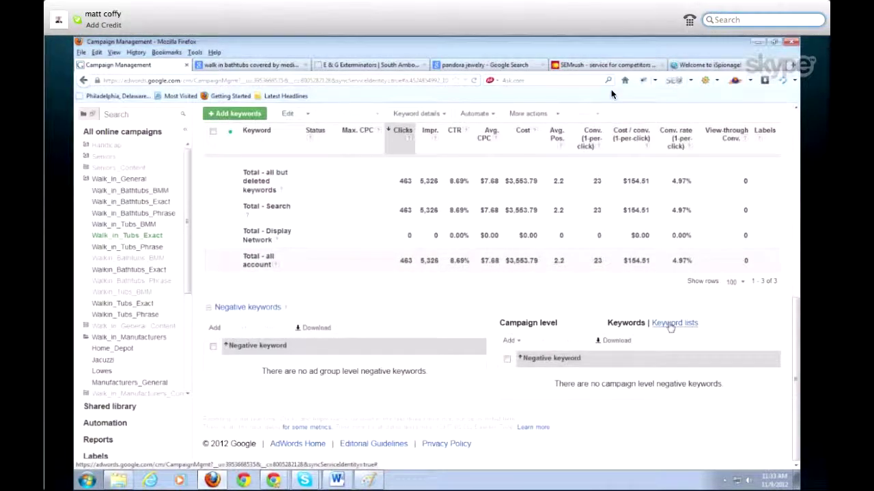
pyautogui.scroll(5, 307, 322)
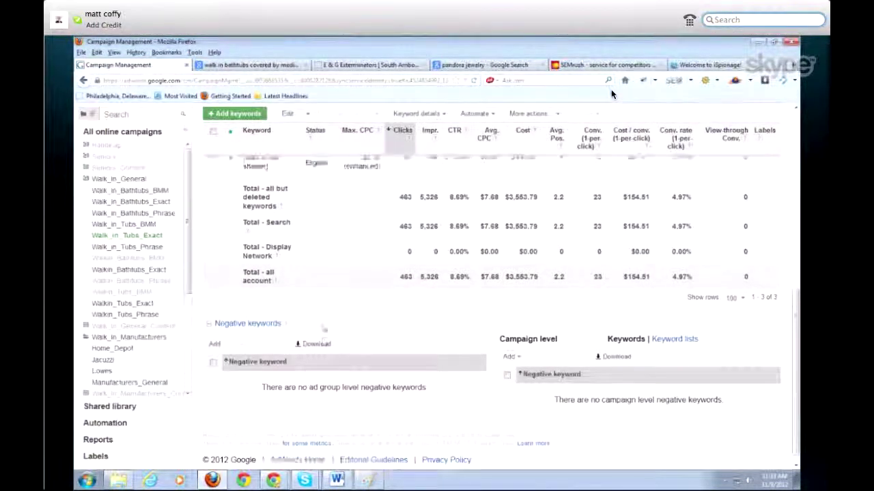
pyautogui.scroll(1, 323, 329)
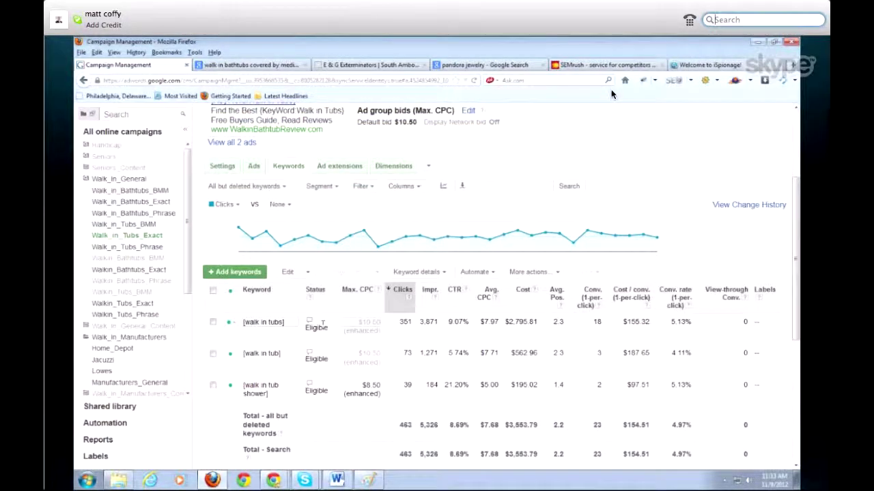
# Go back to the overview of all online campaigns and reopen Walk_in_Tubs_Exact through the Walk_In_General campaign.
pyautogui.click(149, 131)
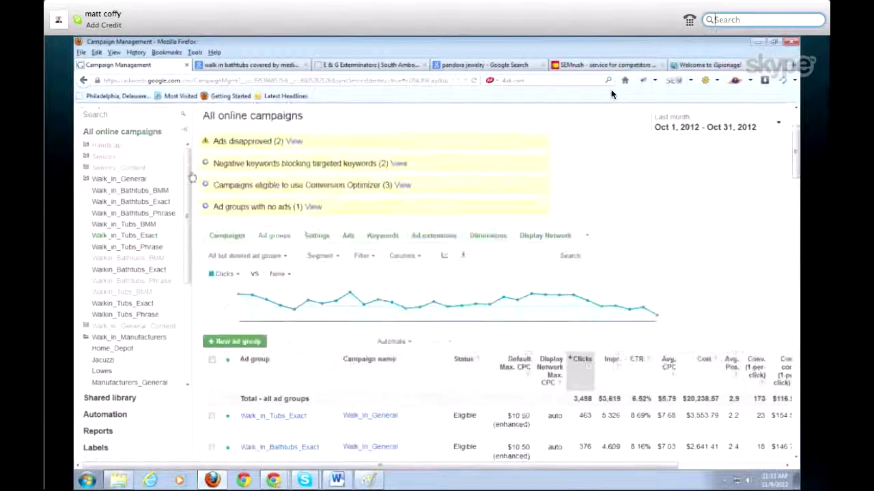
pyautogui.scroll(-2, 270, 260)
pyautogui.scroll(-3, 270, 259)
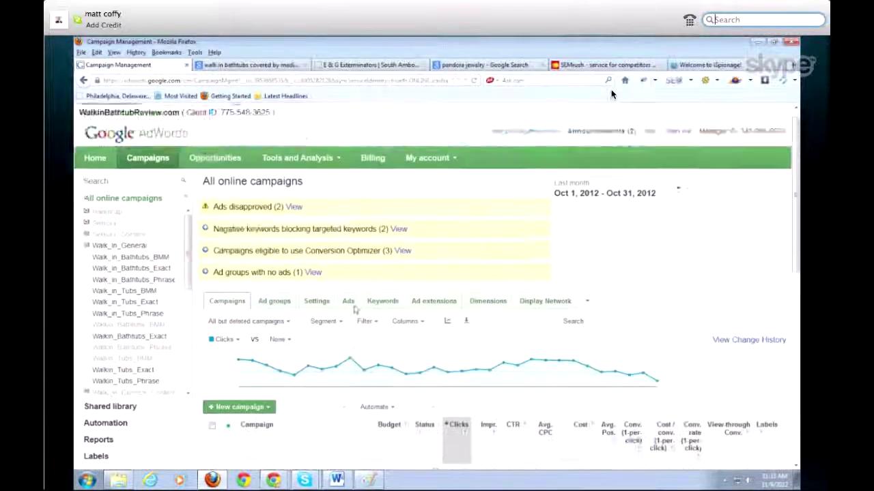
pyautogui.scroll(-8, 351, 303)
pyautogui.scroll(2, 341, 295)
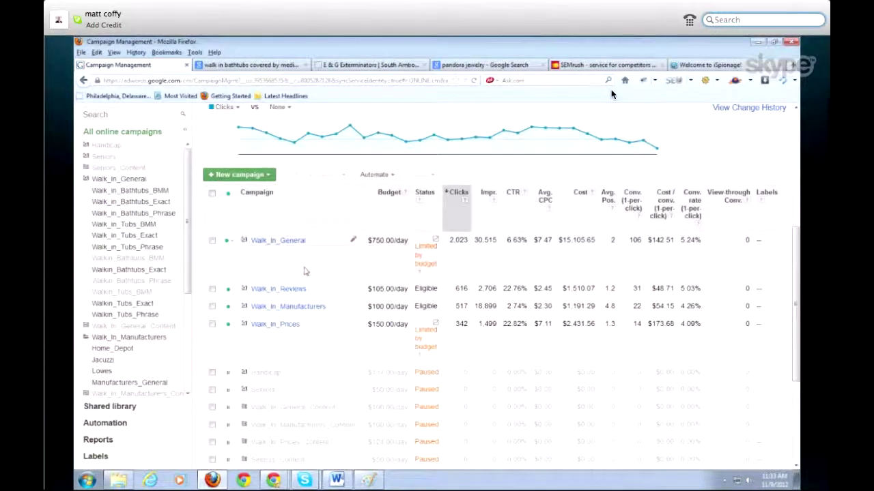
pyautogui.click(276, 244)
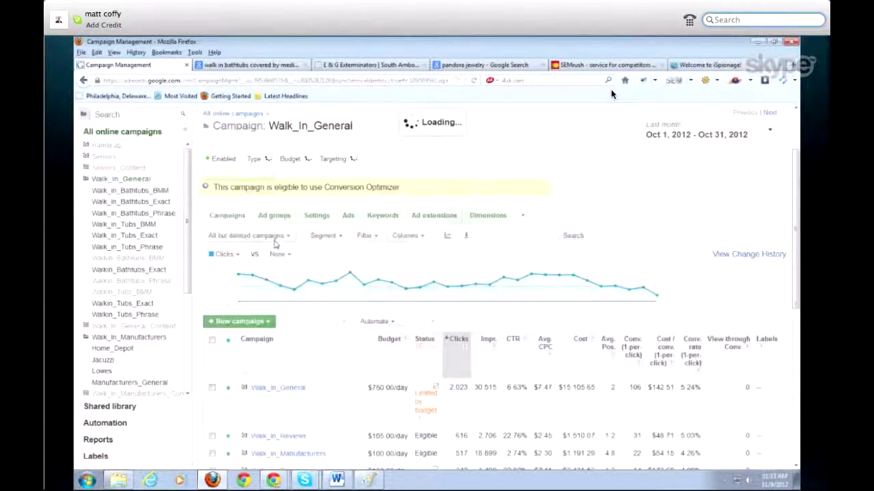
pyautogui.scroll(-5, 346, 279)
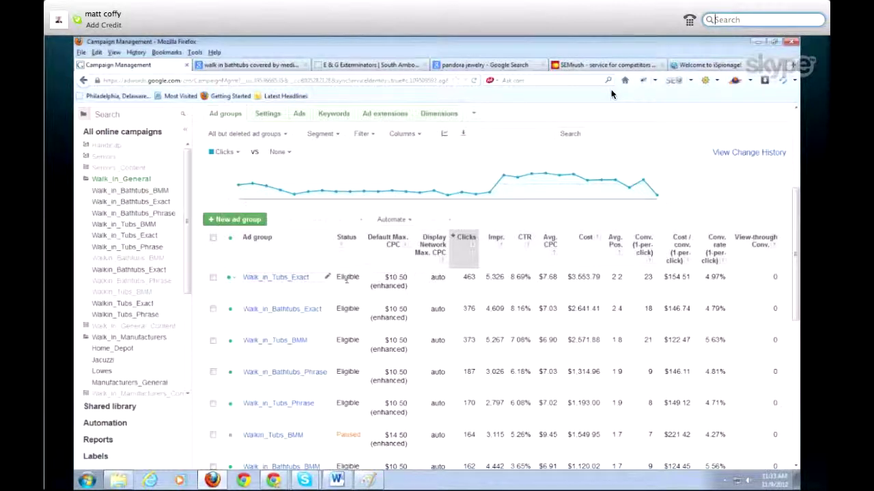
pyautogui.click(281, 278)
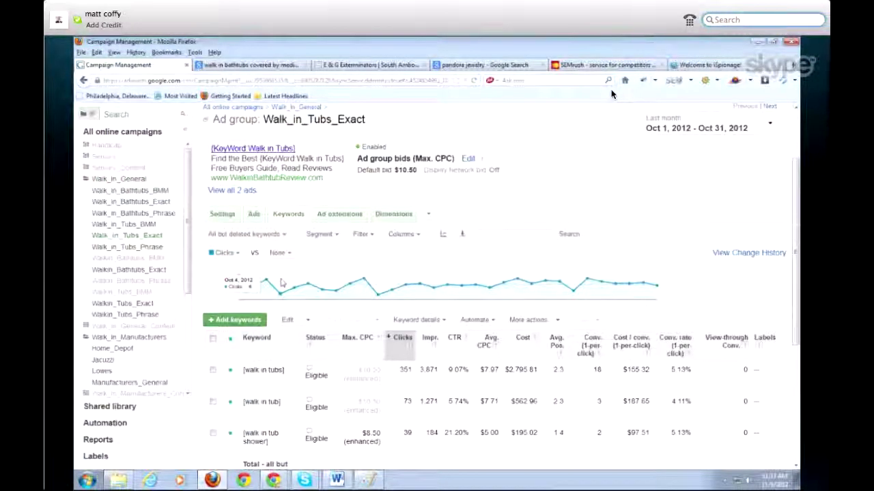
# Expand the negative keywords of Walk_in_Tubs_Exact and examine the ad group and campaign levels alongside the exact match keywords.
pyautogui.scroll(-5, 498, 273)
pyautogui.click(240, 394)
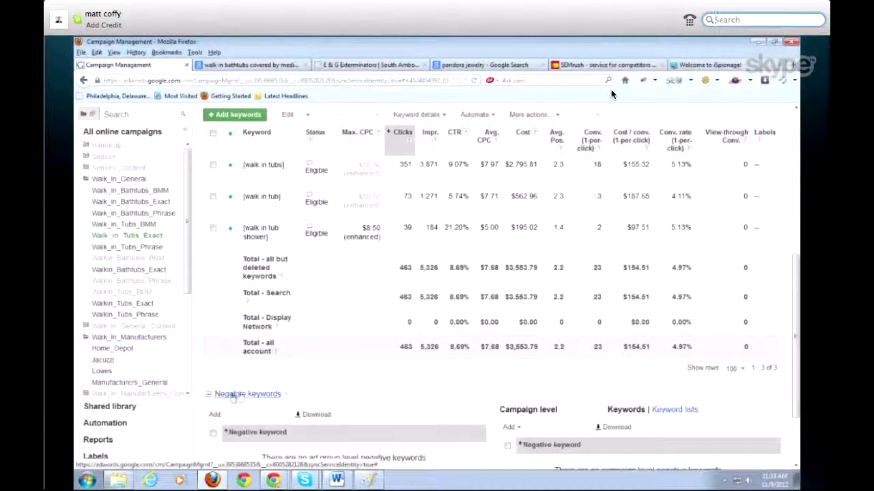
pyautogui.scroll(-2, 422, 405)
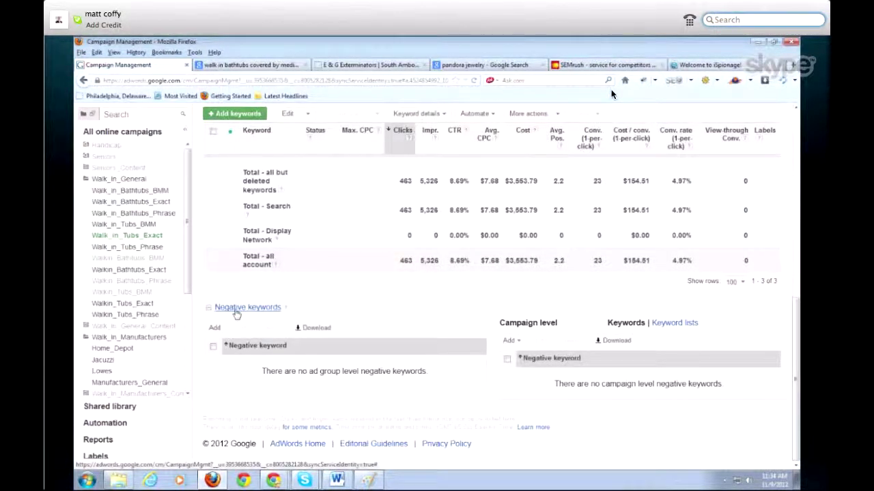
pyautogui.scroll(3, 236, 313)
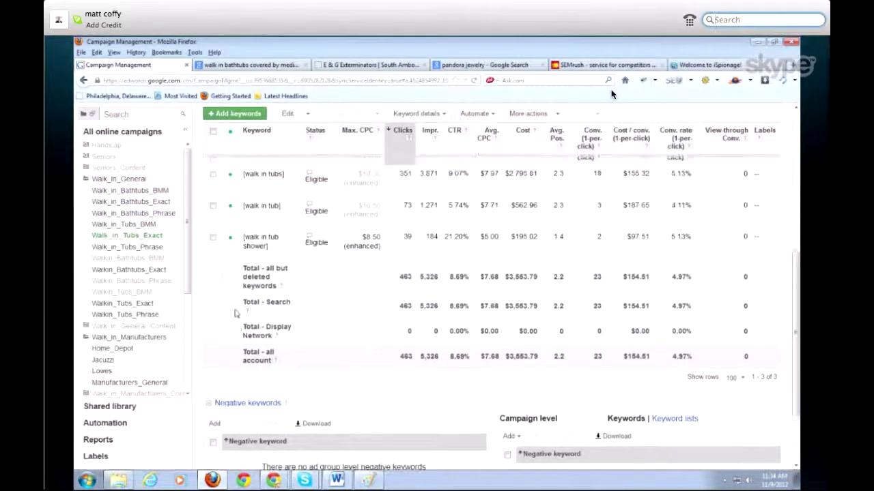
pyautogui.scroll(2, 234, 313)
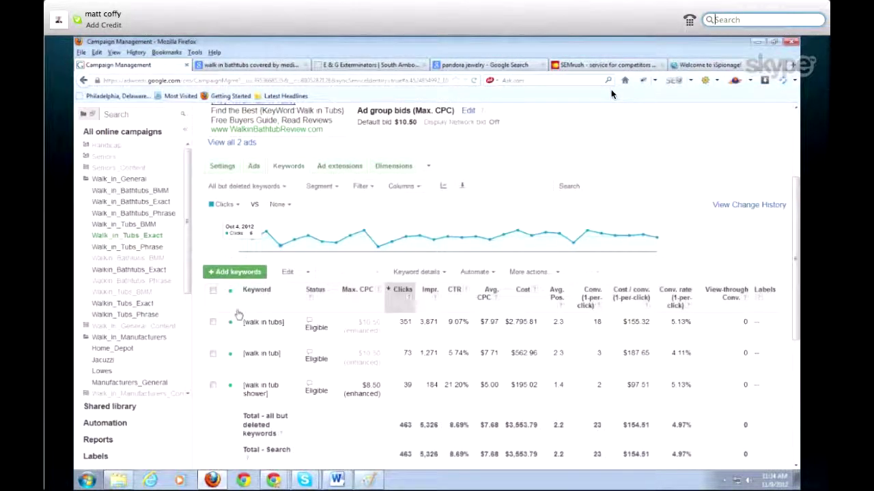
pyautogui.scroll(-5, 238, 335)
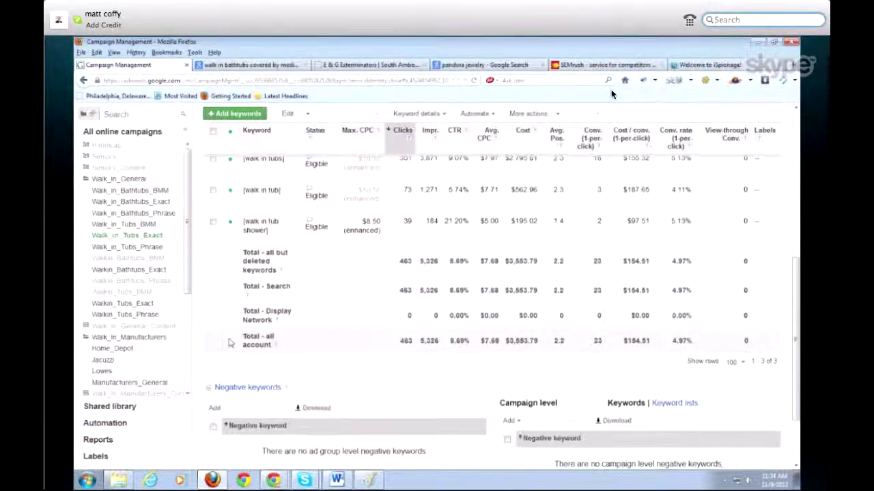
pyautogui.scroll(-2, 230, 343)
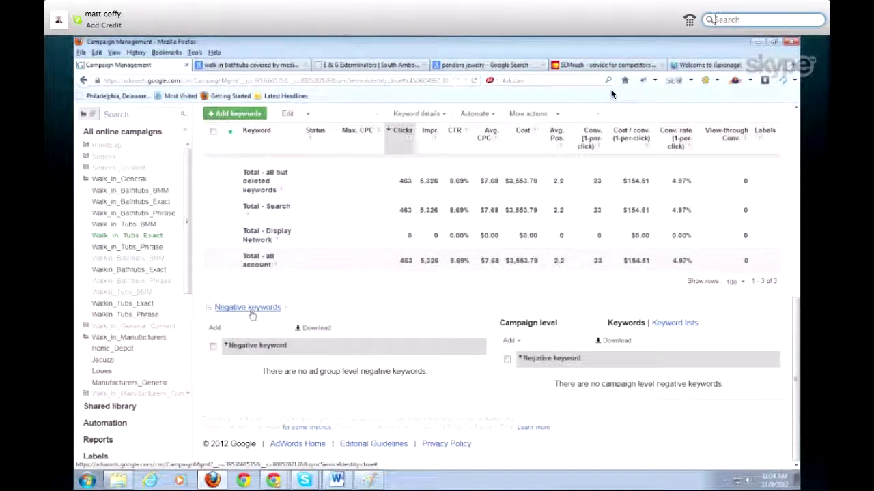
# Return to all online campaigns and highlight the "medicare" ending of the Google query "walk in bathtubs covered by medicare" as an example.
pyautogui.click(120, 133)
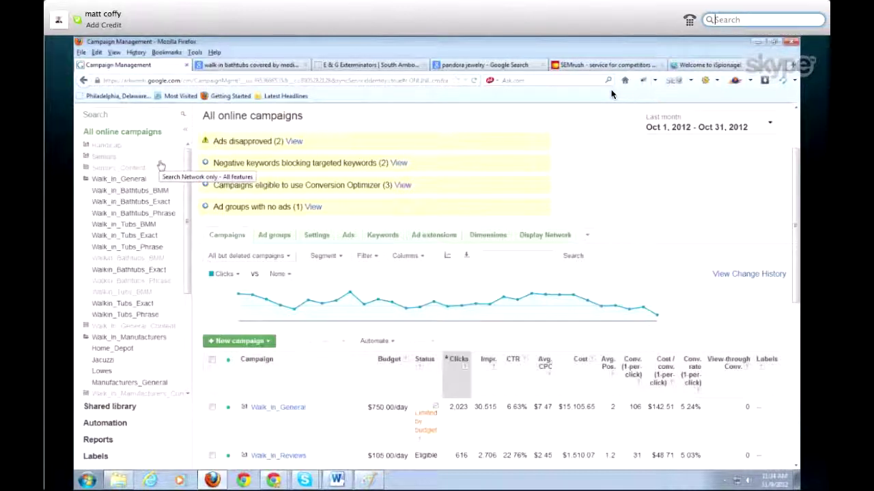
pyautogui.click(249, 65)
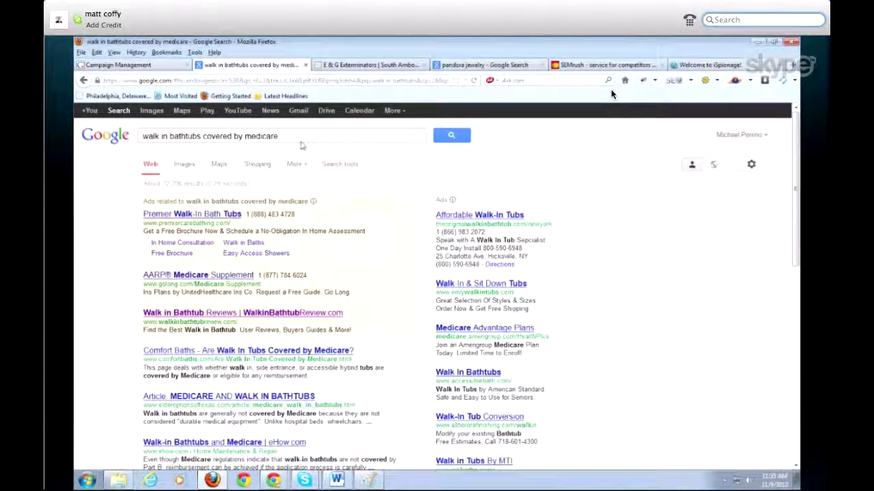
pyautogui.moveTo(279, 137); pyautogui.dragTo(238, 137)
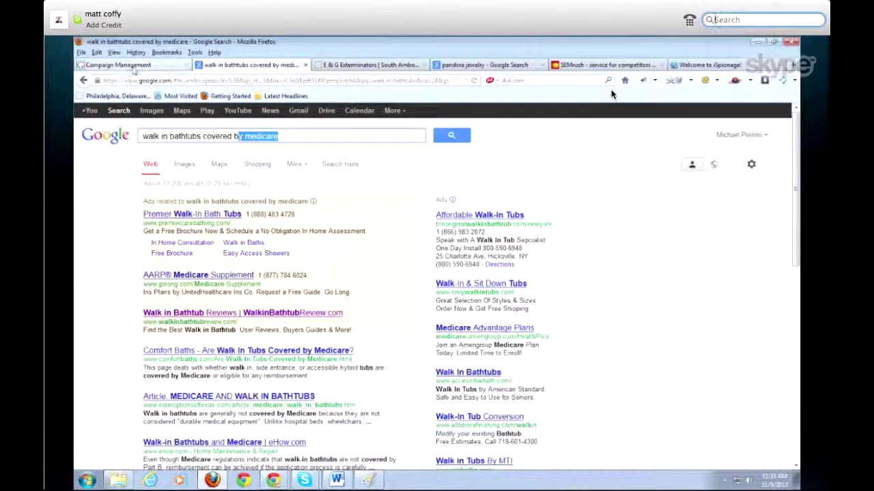
pyautogui.hotkey('ctrl', 'shift', 'Tab')
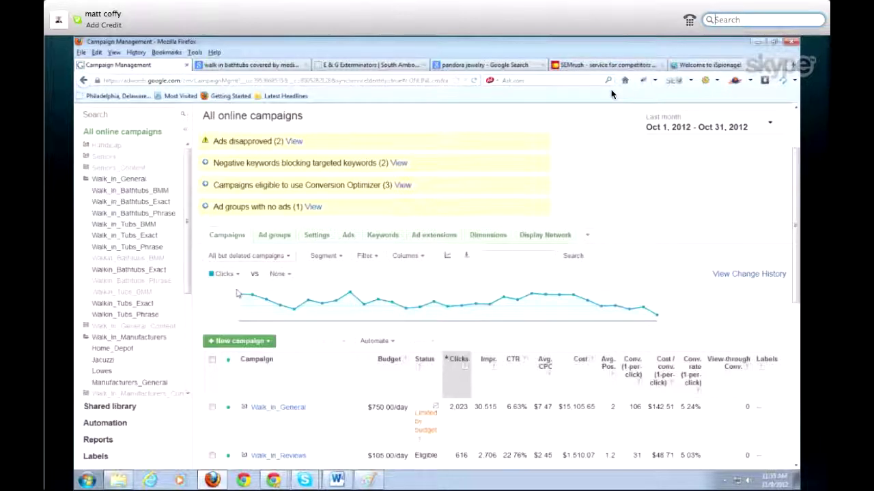
# Open the Home_Depot ad group of the Walk_In_Manufacturers campaign and expand its negative keywords section.
pyautogui.scroll(-2, 238, 293)
pyautogui.click(296, 388)
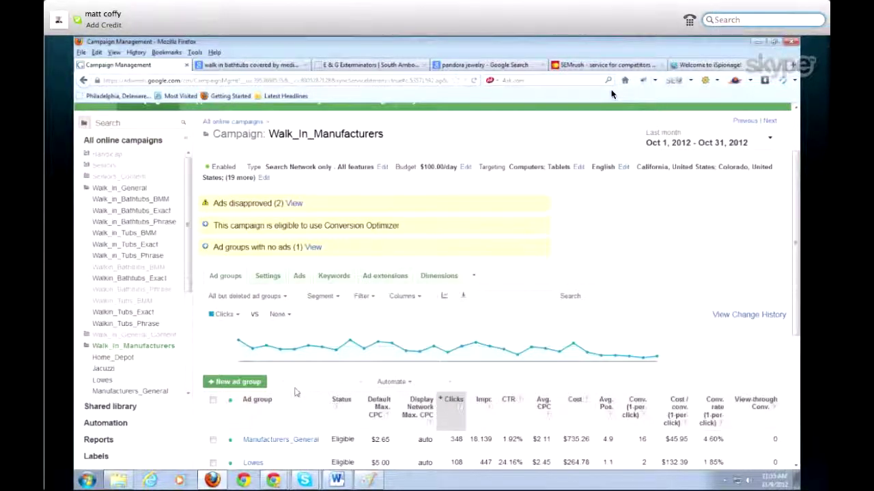
pyautogui.scroll(-5, 295, 392)
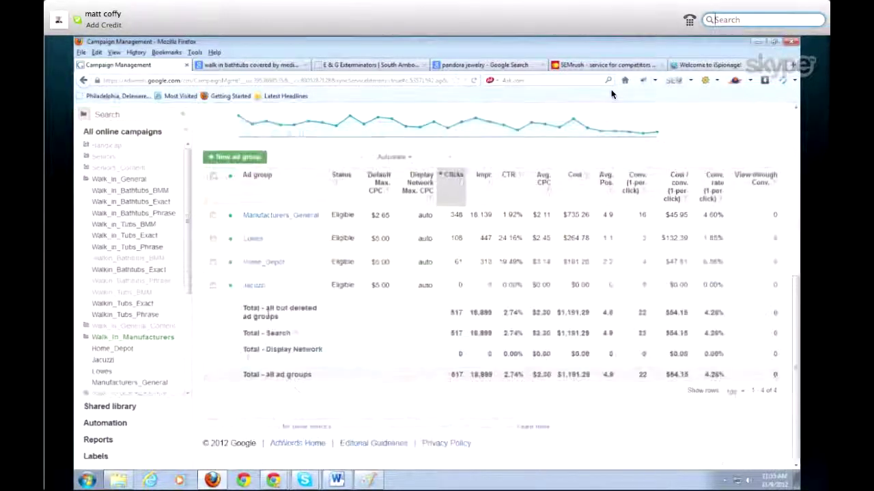
pyautogui.click(256, 265)
pyautogui.click(228, 395)
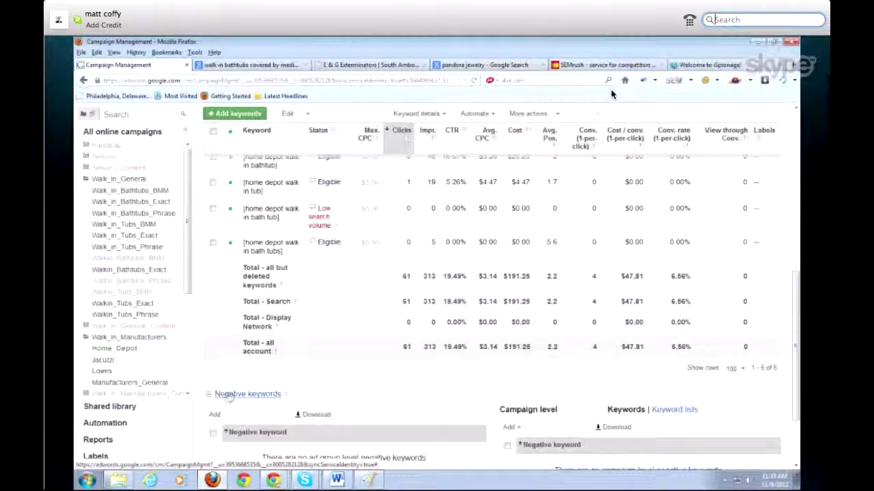
# Try entering "home depot" as an ad group negative keyword for Home_Depot, and clear the unsaved entry.
pyautogui.scroll(-2, 228, 398)
pyautogui.click(214, 333)
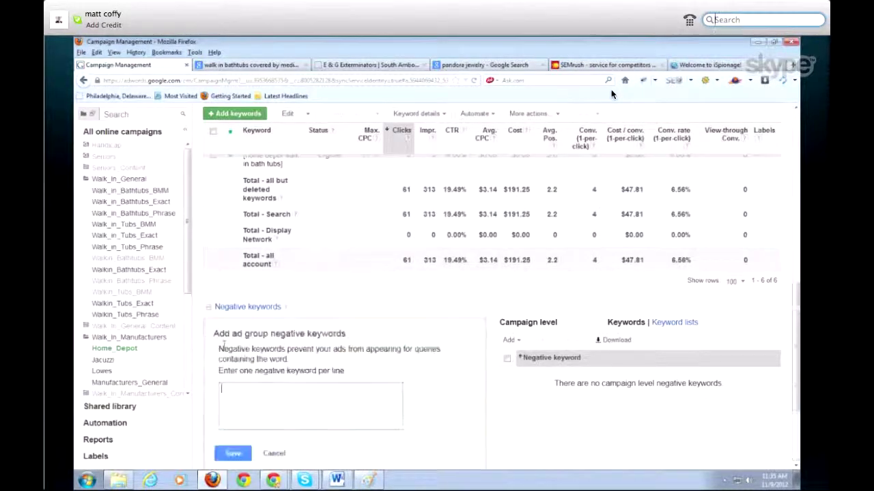
pyautogui.write('home')
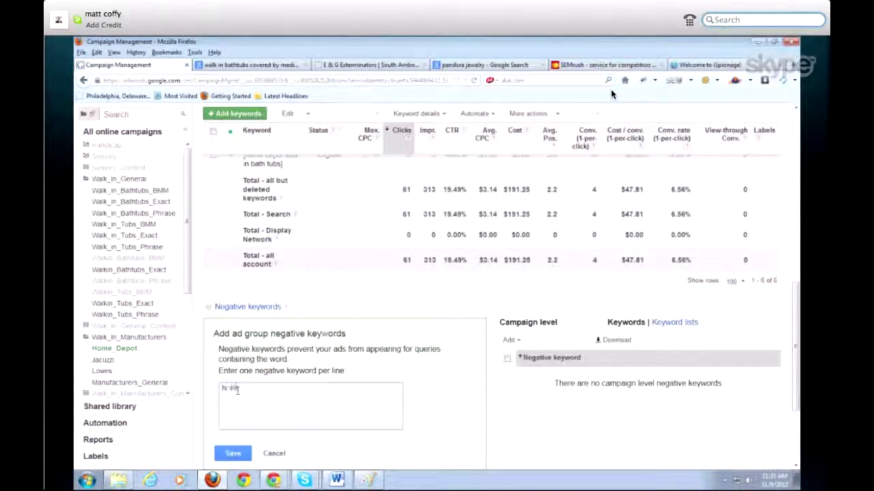
pyautogui.write(' depot')
pyautogui.moveTo(279, 393); pyautogui.dragTo(221, 389)
pyautogui.press('BackSpace')
# Look over the exact match keywords of Home_Depot and return to the overview of all online campaigns.
pyautogui.scroll(4, 246, 392)
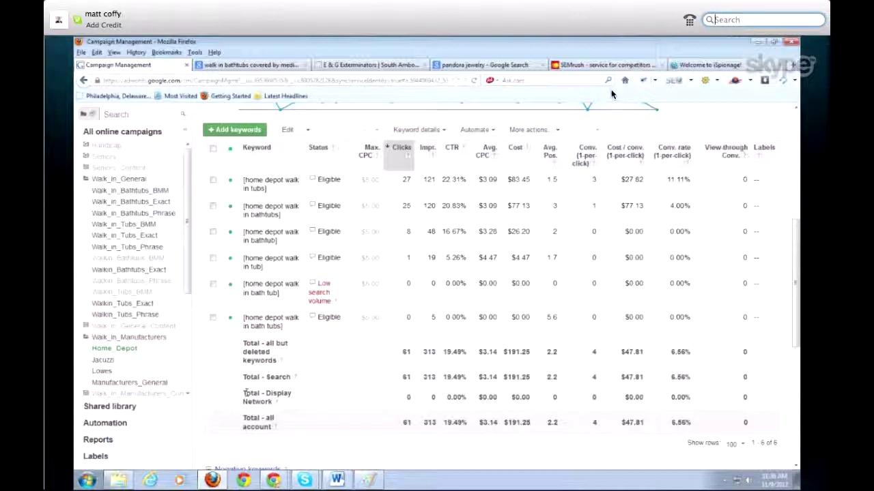
pyautogui.click(116, 133)
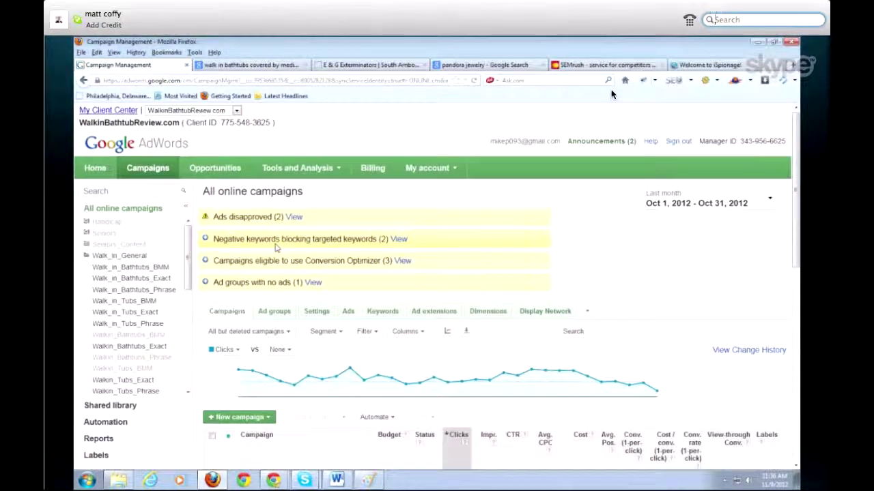
pyautogui.scroll(-2, 276, 248)
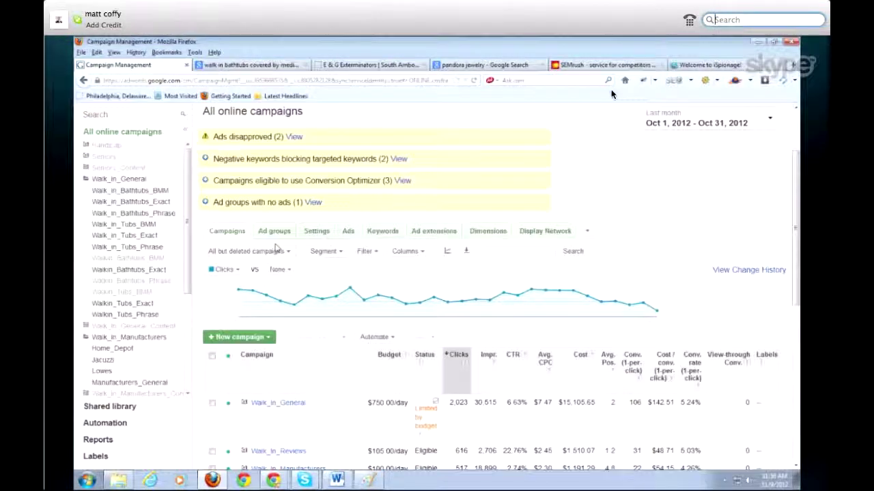
pyautogui.scroll(2, 276, 248)
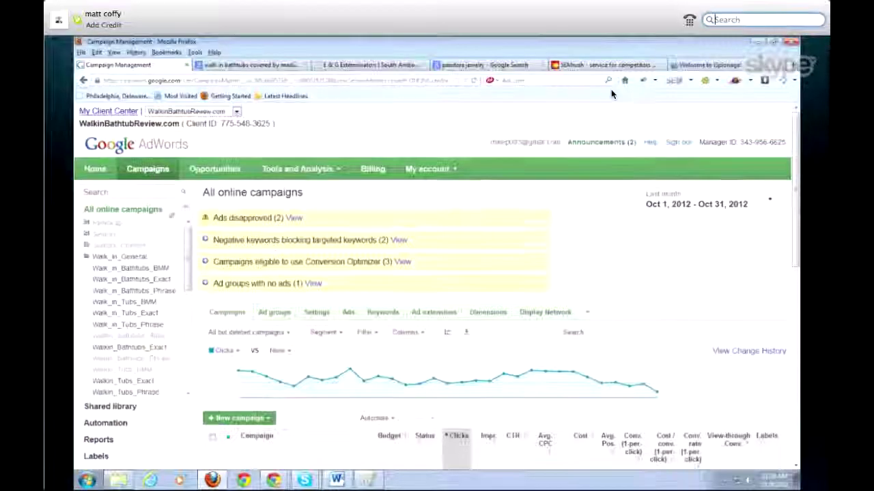
# Switch to the Word document and review the match type examples from Broad to Modified Broad and the Negative Keywords section.
pyautogui.click(337, 480)
pyautogui.scroll(3, 522, 399)
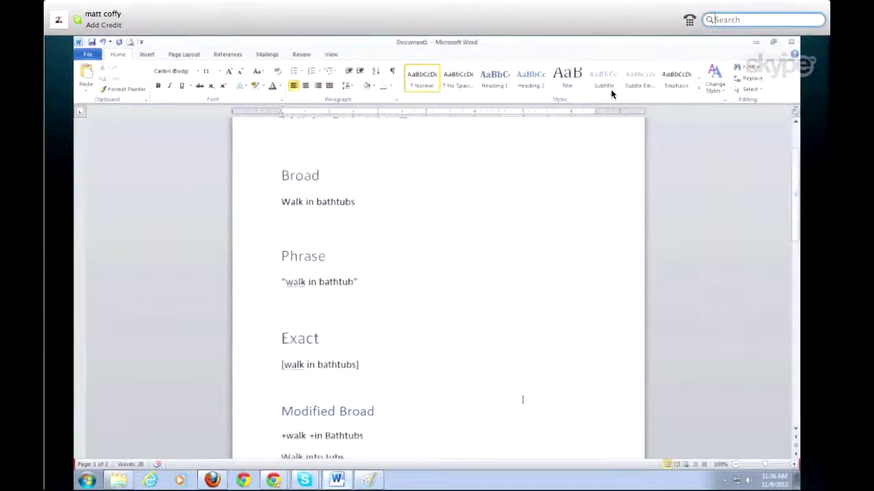
pyautogui.scroll(2, 522, 399)
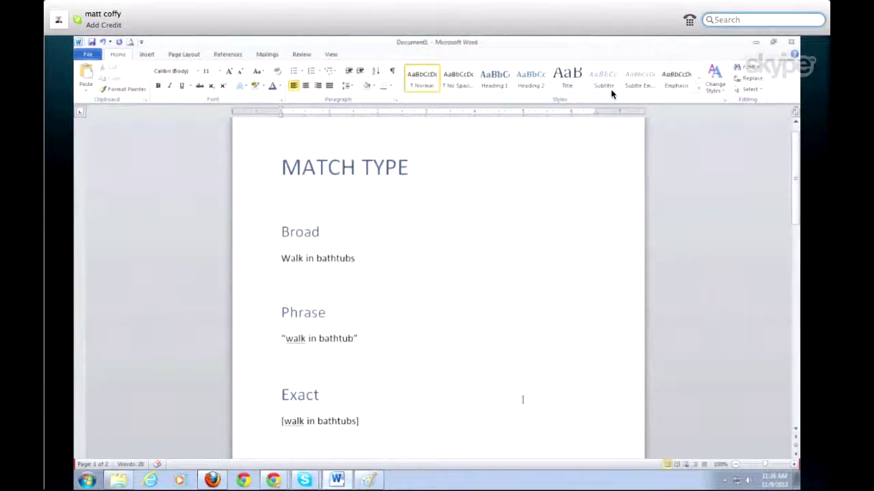
pyautogui.scroll(-4, 544, 398)
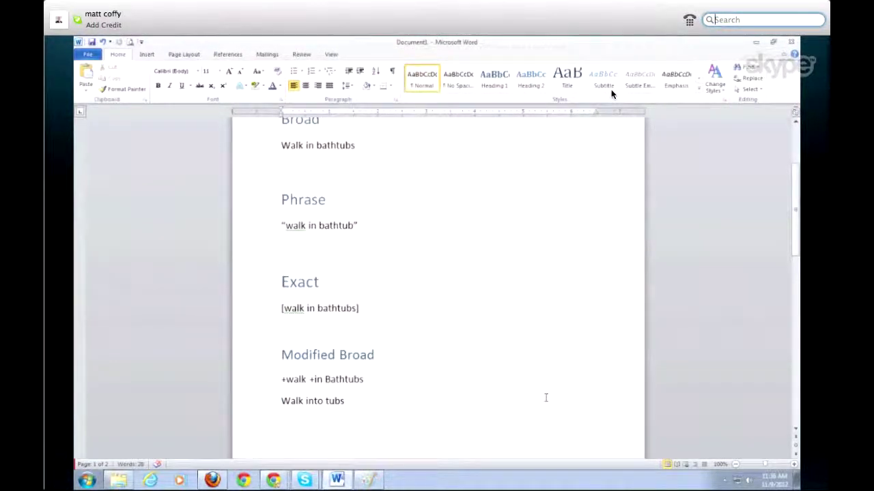
pyautogui.scroll(-8, 546, 398)
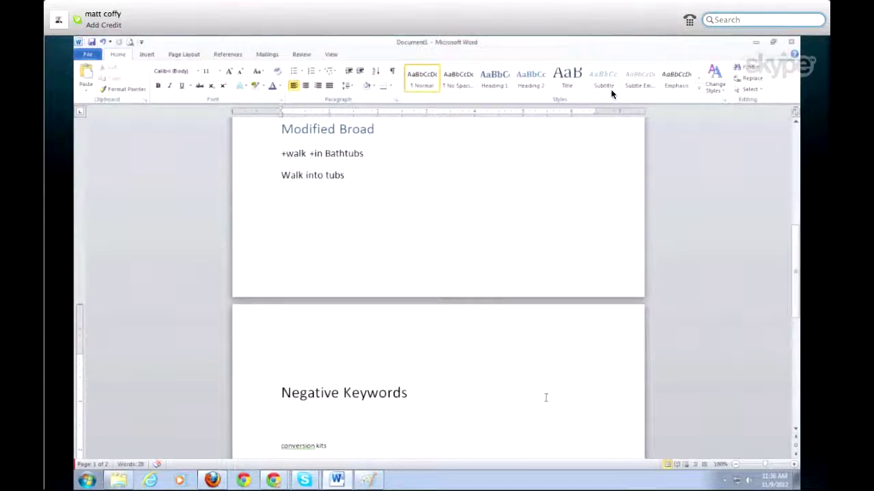
pyautogui.scroll(10, 546, 398)
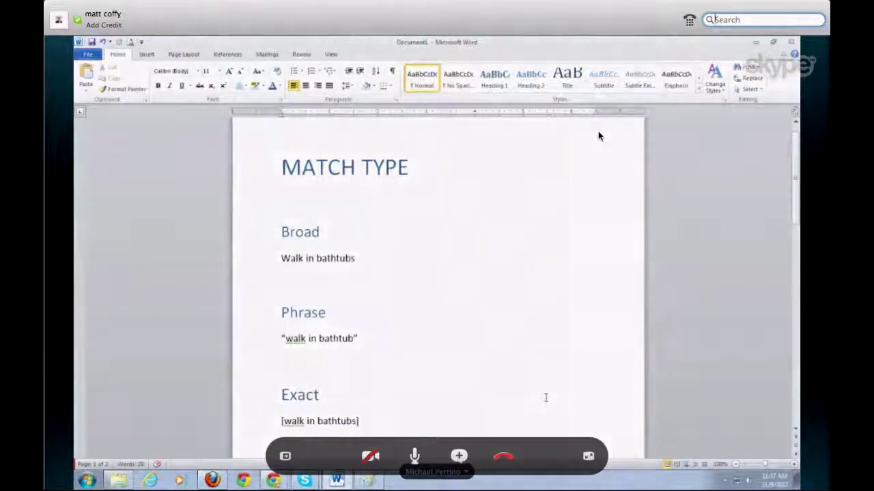
pyautogui.moveTo(577, 4)
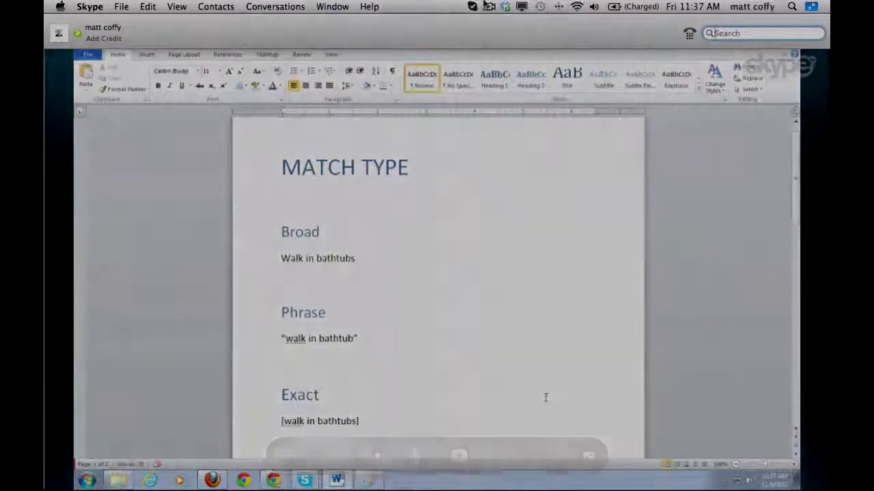